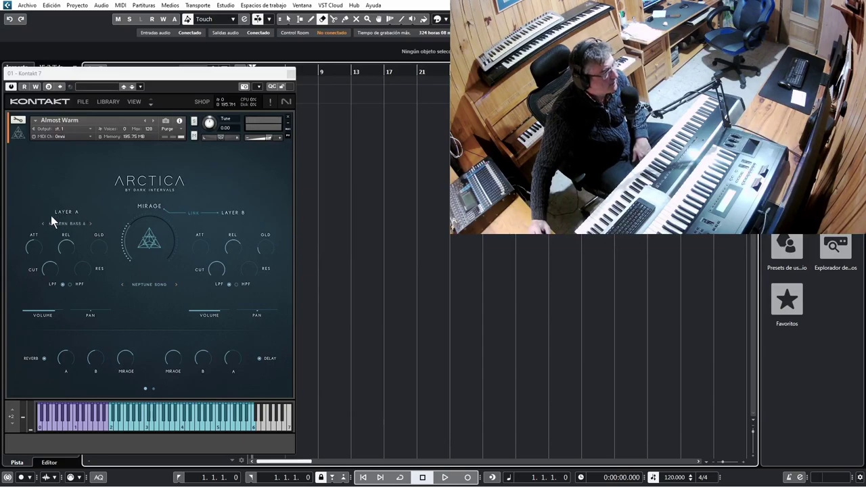
Step the Mirage layer's sound source through to Fifth Dimension 1 and adjust the Almost Warm instrument's volume
{"action": "left_click", "coordinate": [175, 285]}
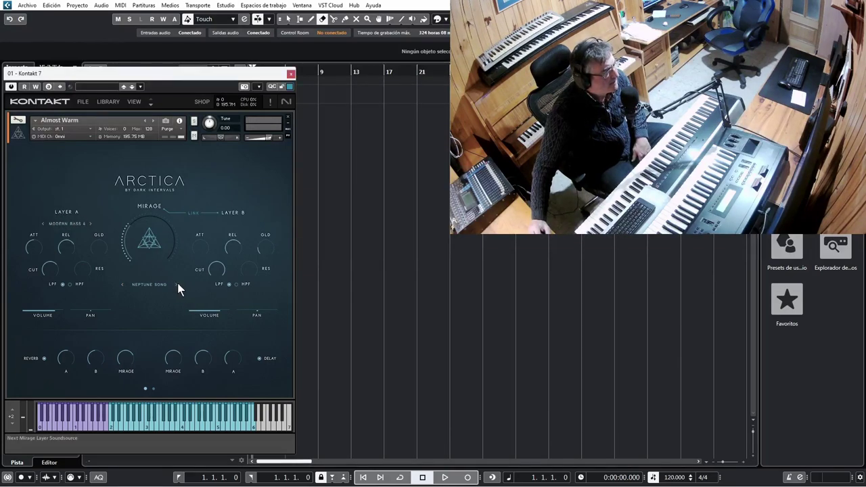
{"action": "left_click", "coordinate": [176, 284]}
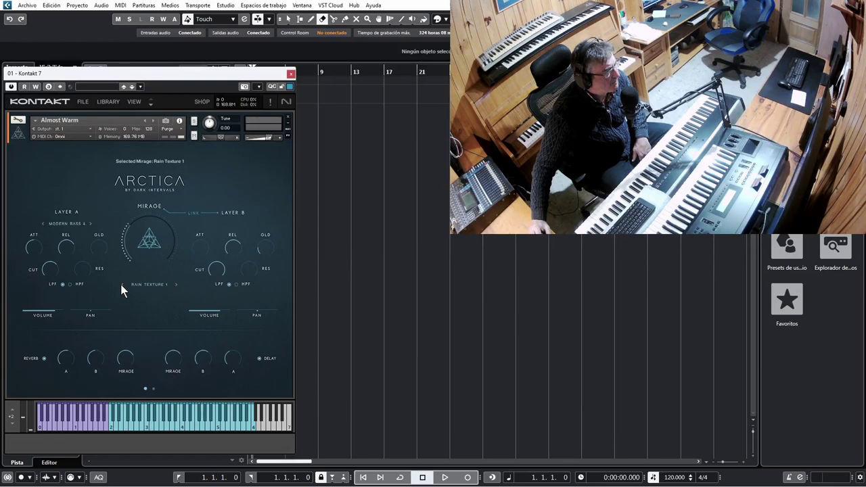
{"action": "left_click", "coordinate": [175, 284]}
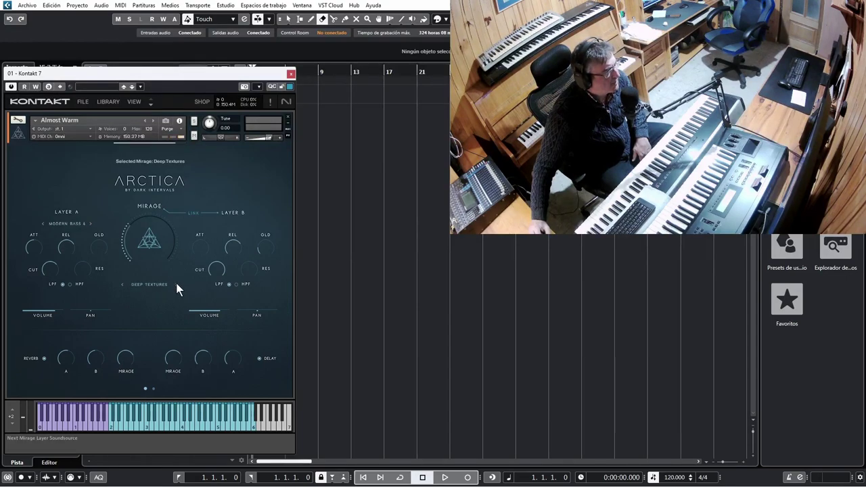
{"action": "left_click", "coordinate": [175, 285]}
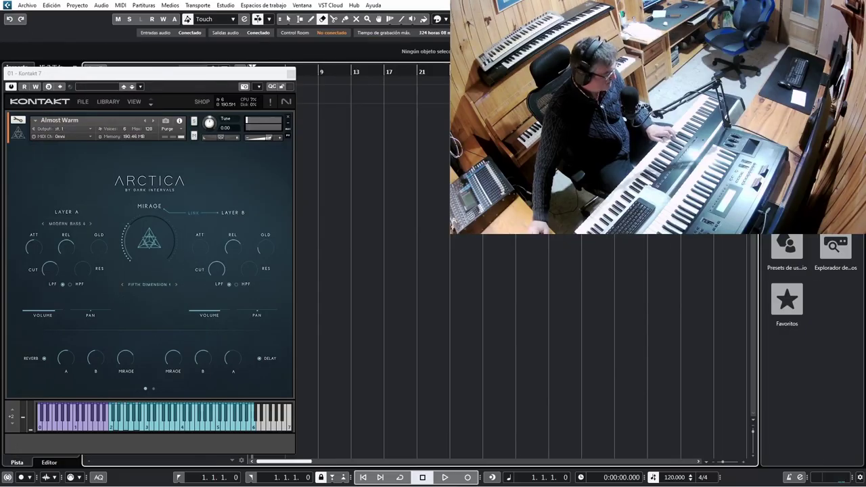
{"action": "left_click", "coordinate": [268, 139]}
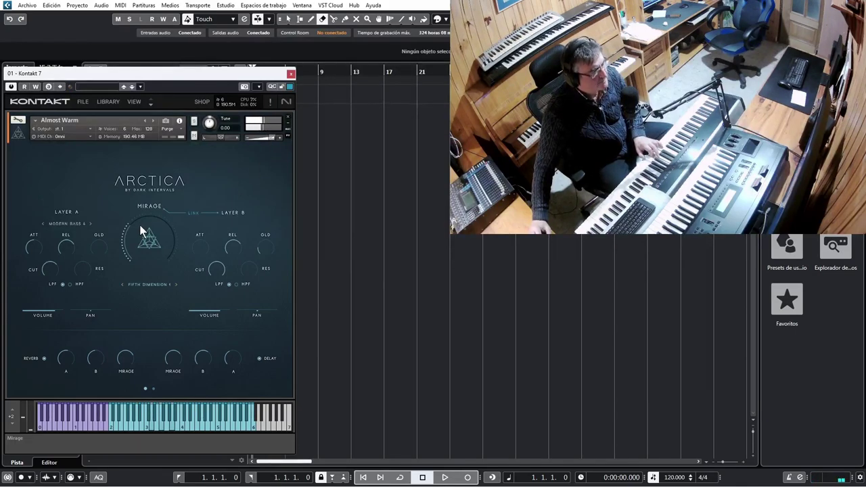
Load the patches Analog Power 1, Analog Power 2 and Analog Power 3 in turn to audition each
{"action": "left_click", "coordinate": [153, 119]}
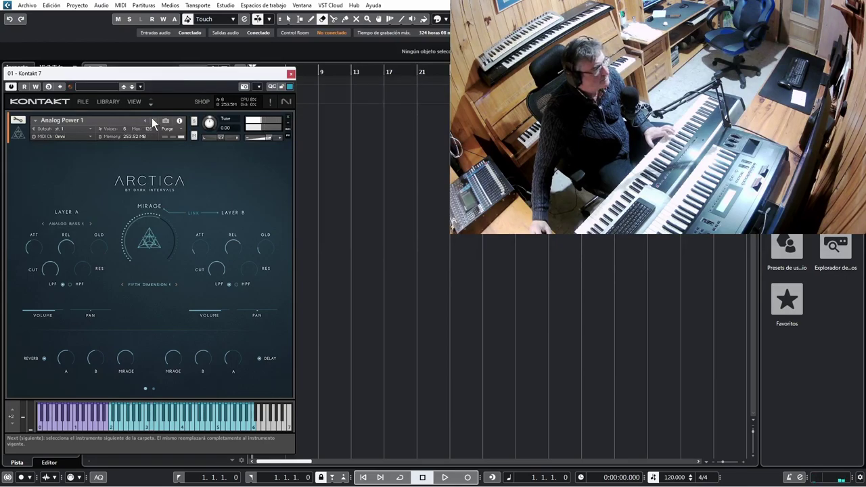
{"action": "left_click", "coordinate": [153, 118]}
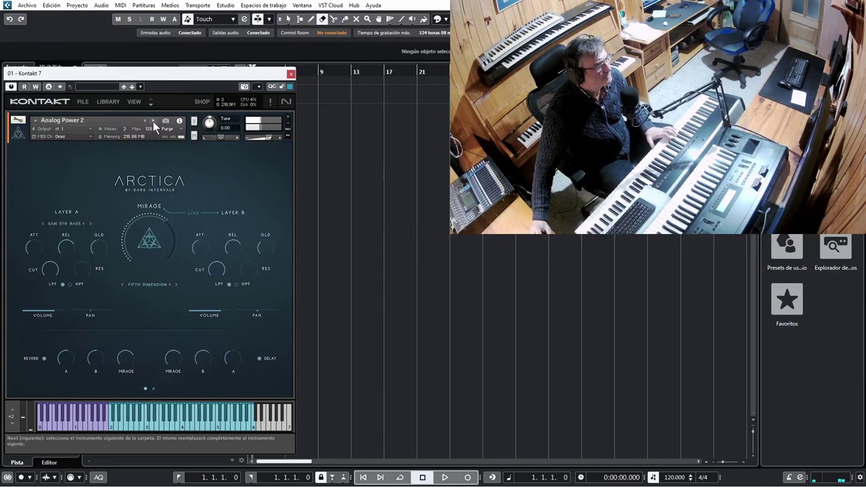
{"action": "left_click", "coordinate": [153, 121]}
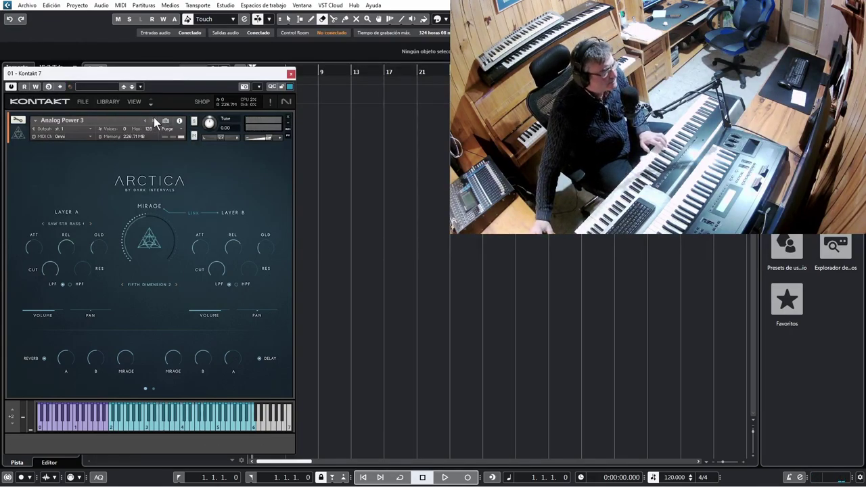
Audition the patches Big Things, Bioscape, Blue Dream, Blue Vision and Brassy Pad by loading them in turn
{"action": "left_click", "coordinate": [152, 119]}
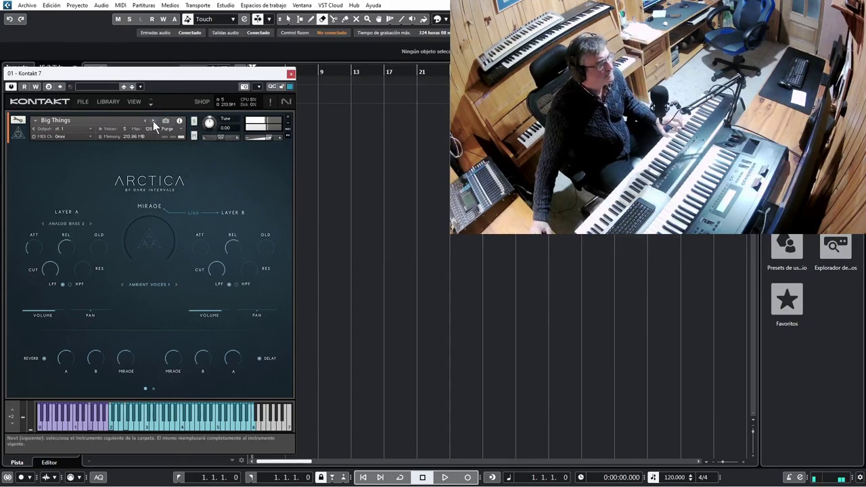
{"action": "left_click", "coordinate": [152, 121]}
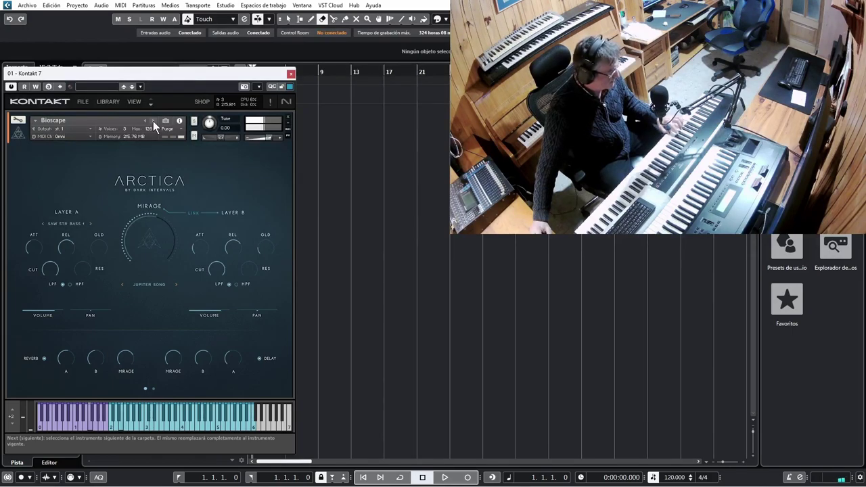
{"action": "left_click", "coordinate": [153, 121]}
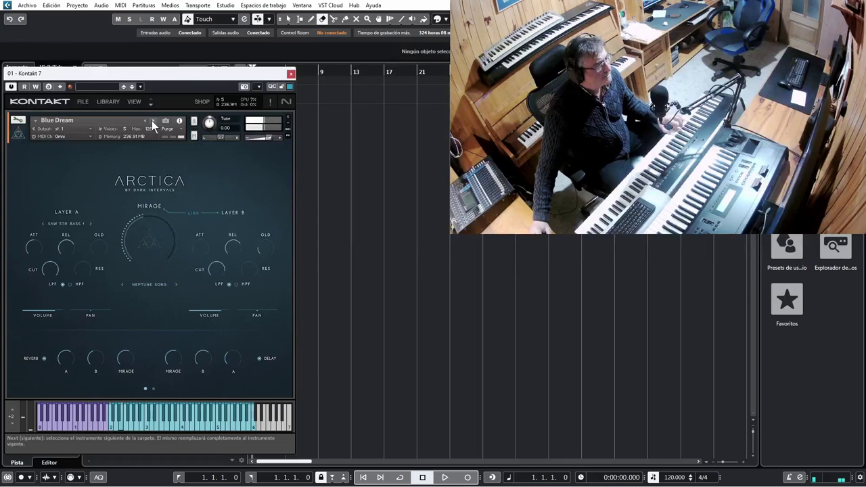
{"action": "left_click", "coordinate": [151, 121]}
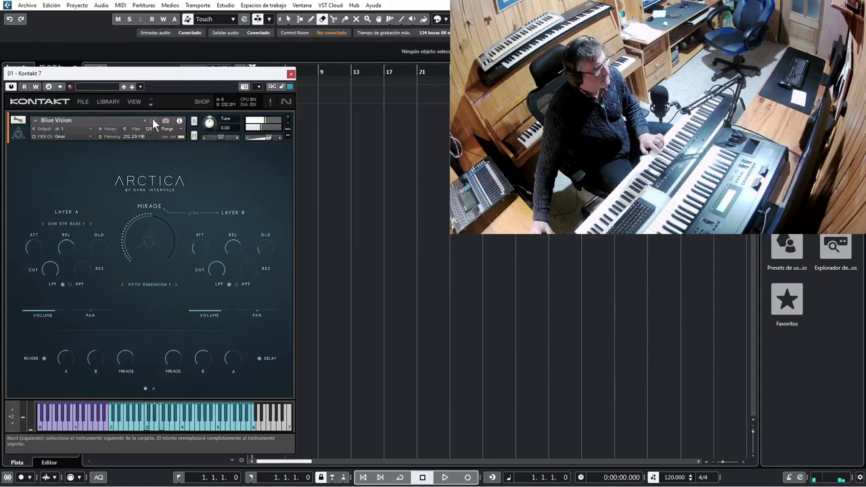
{"action": "left_click", "coordinate": [153, 120]}
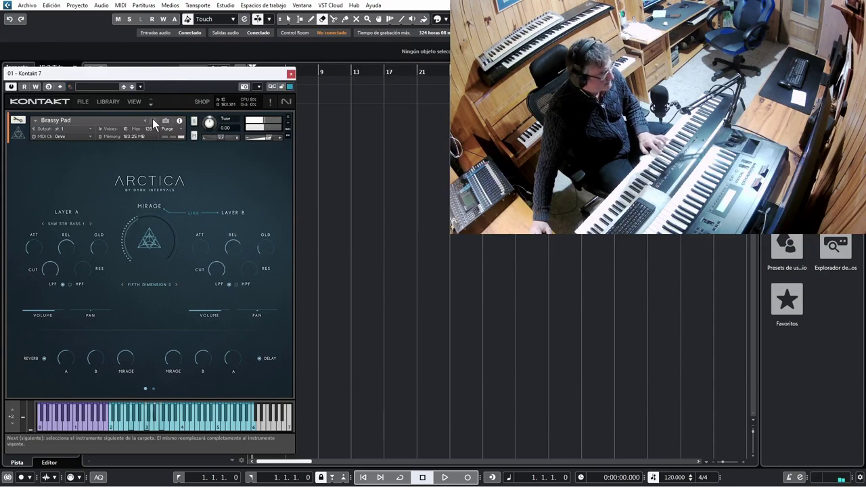
Audition the choral patches one after another, from Choral 1 through Choral 8
{"action": "left_click", "coordinate": [152, 119]}
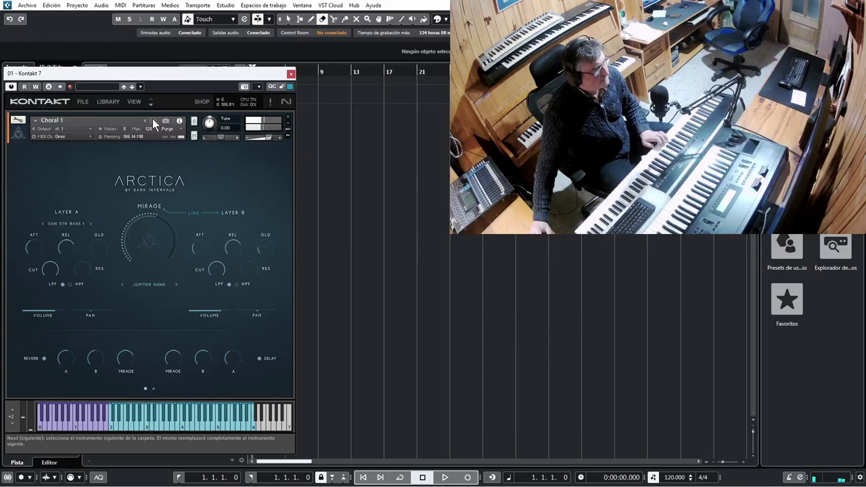
{"action": "left_click", "coordinate": [152, 120]}
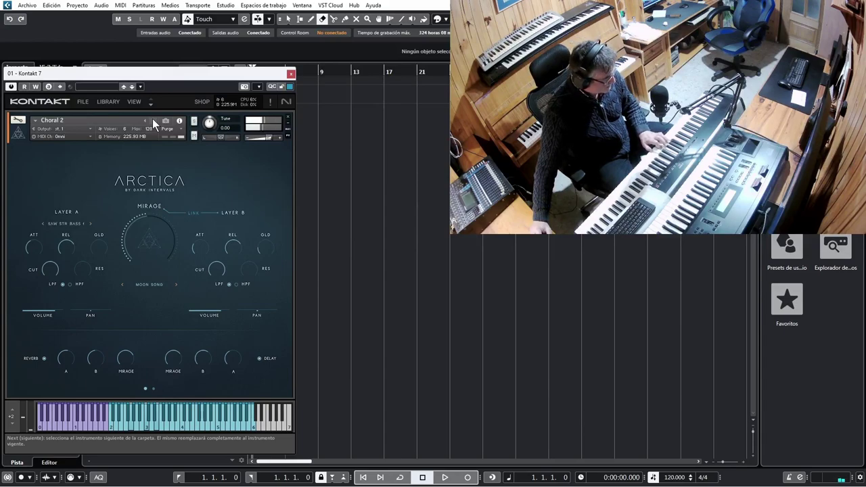
{"action": "left_click", "coordinate": [153, 124]}
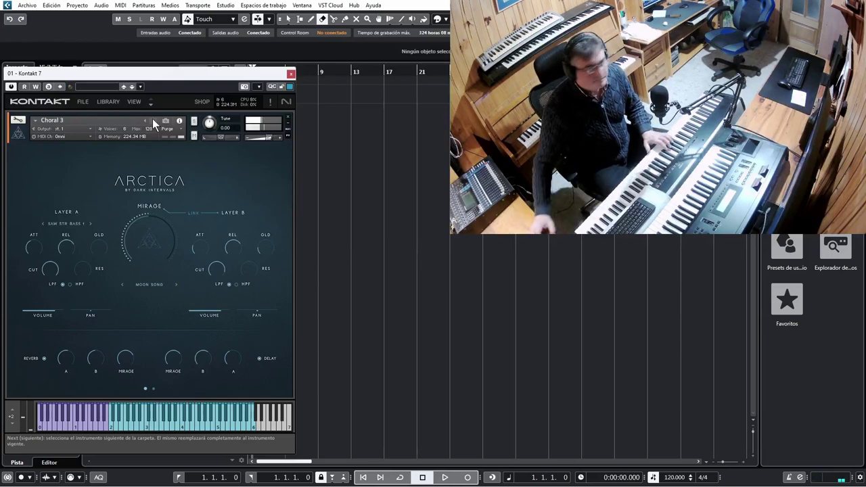
{"action": "left_click", "coordinate": [153, 122]}
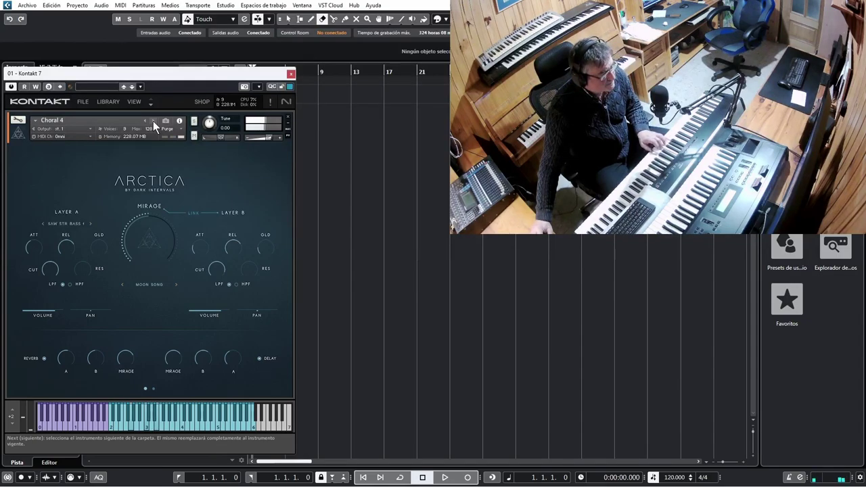
{"action": "left_click", "coordinate": [154, 126]}
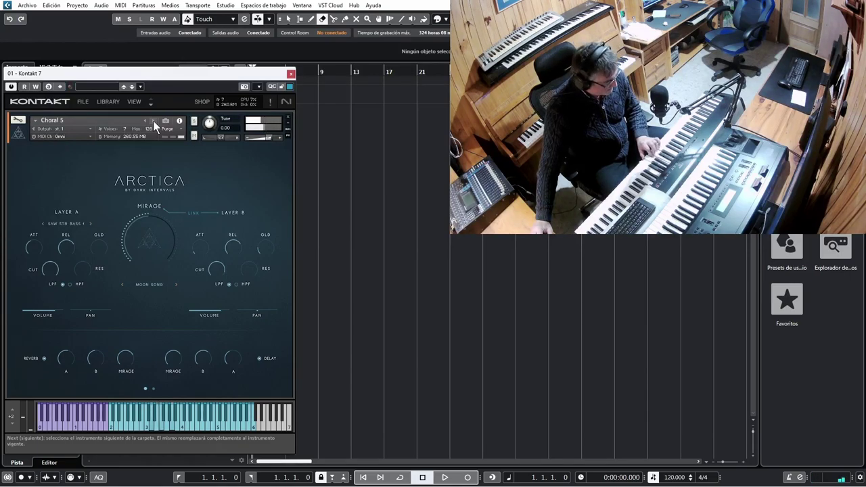
{"action": "left_click", "coordinate": [153, 122]}
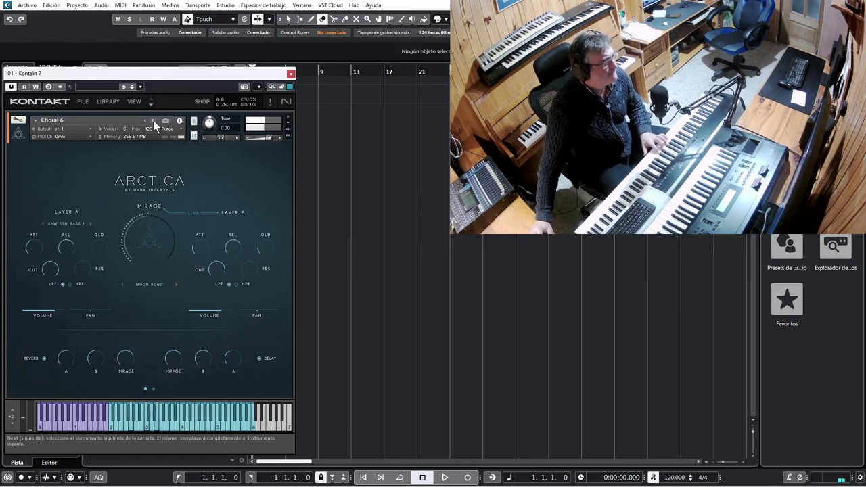
{"action": "left_click", "coordinate": [153, 121]}
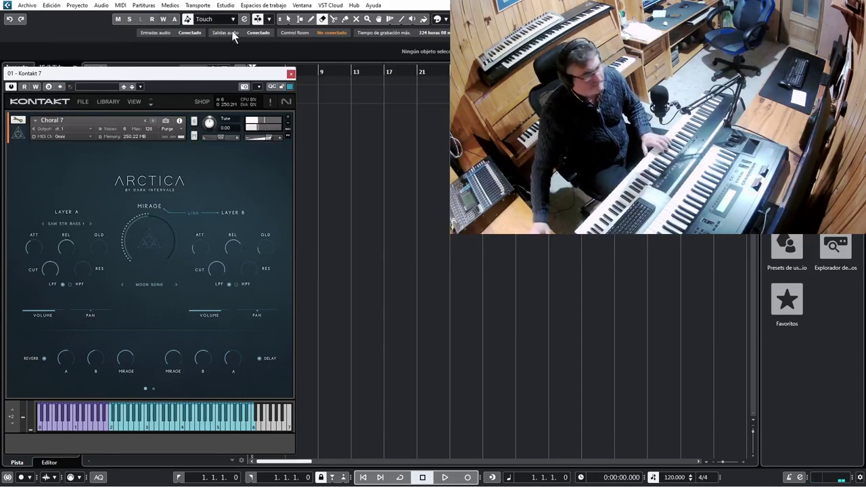
{"action": "left_click", "coordinate": [152, 122]}
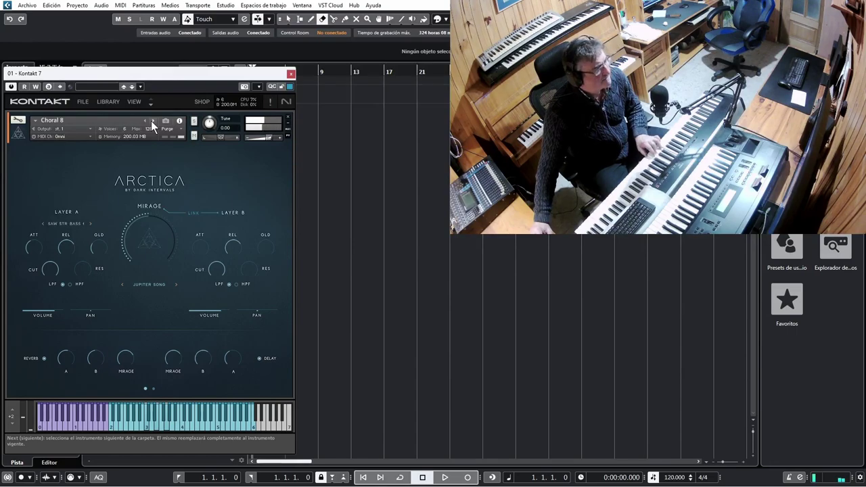
Audition the patches Dance Of Light, Deep Unknown, Dream Of Arctic, Ears Closed, Evening Pad and Forest Peace in turn
{"action": "left_click", "coordinate": [153, 124]}
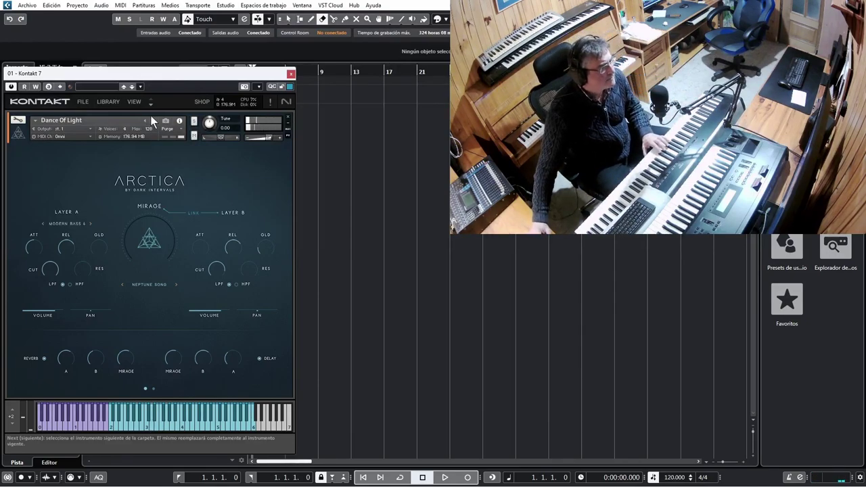
{"action": "left_click", "coordinate": [153, 121]}
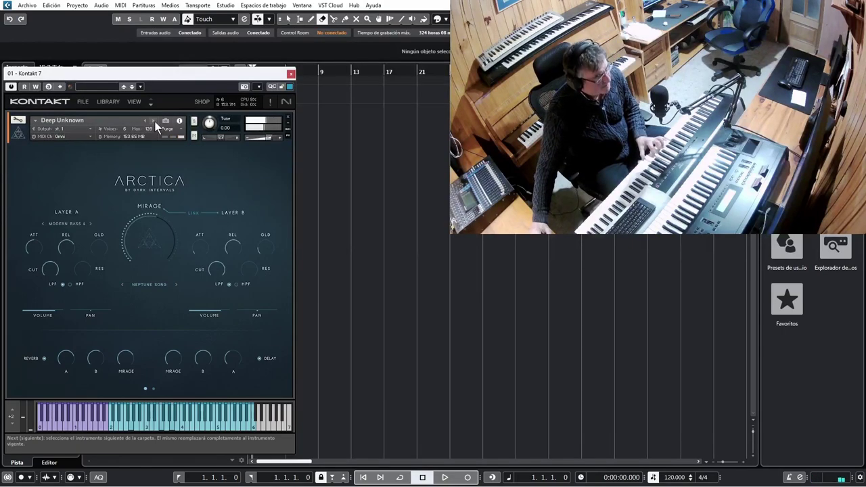
{"action": "left_click", "coordinate": [153, 121]}
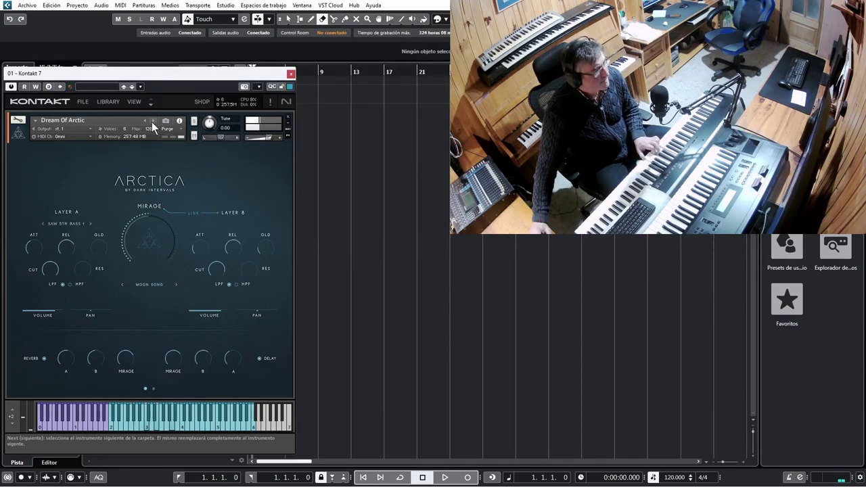
{"action": "left_click", "coordinate": [153, 124]}
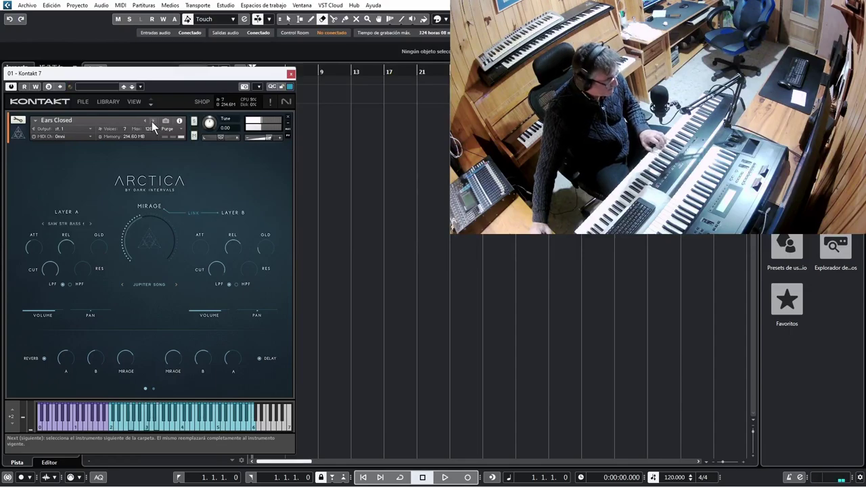
{"action": "left_click", "coordinate": [152, 122]}
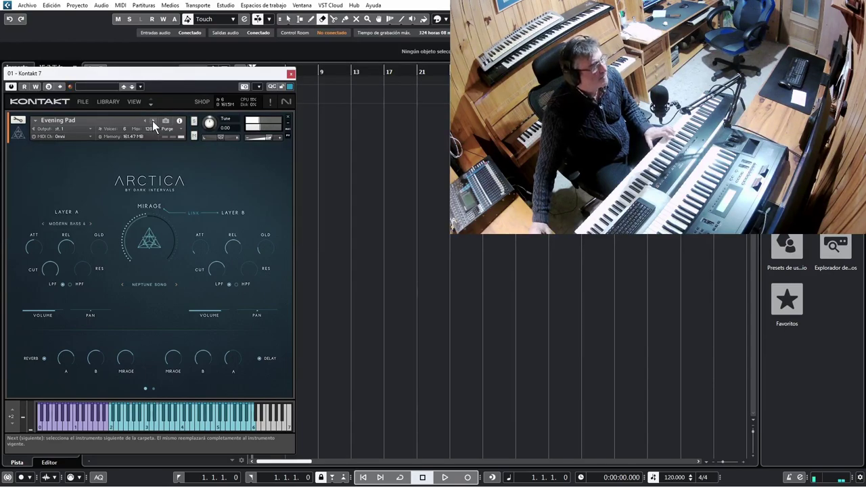
{"action": "left_click", "coordinate": [153, 122]}
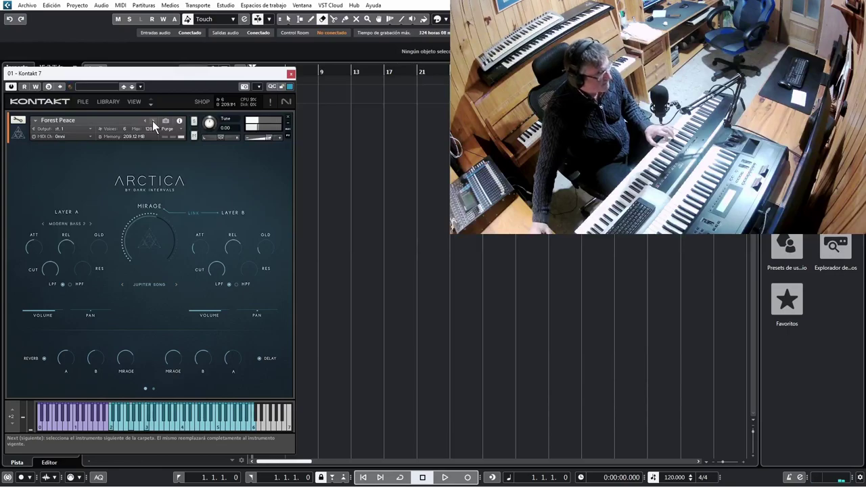
Audition the patches Ivus Sanaderous, Like Rhodes, My First Aurora and Nordic Evening in turn
{"action": "left_click", "coordinate": [153, 122]}
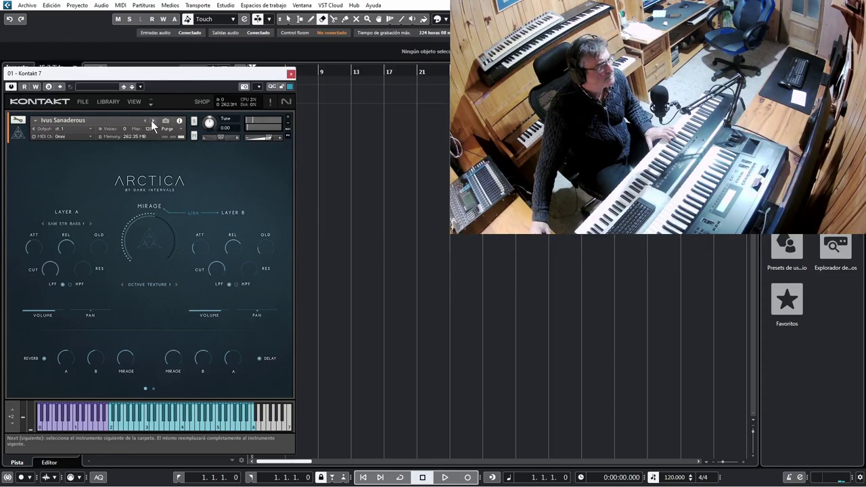
{"action": "left_click", "coordinate": [153, 122]}
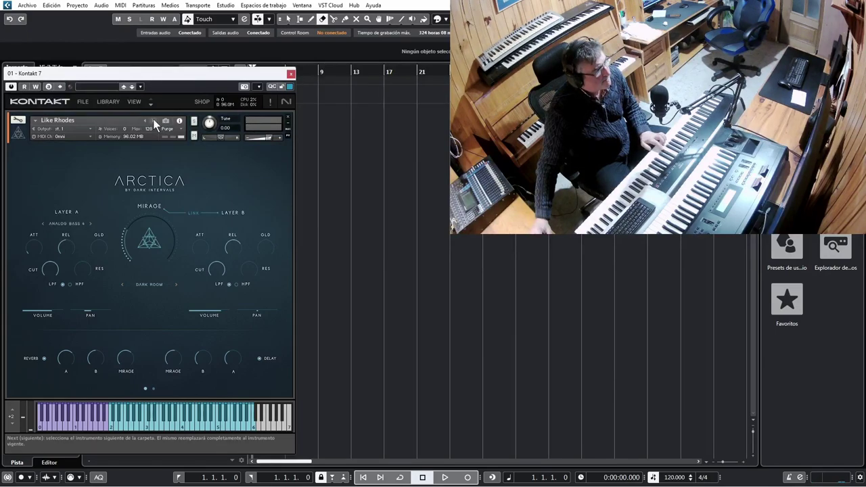
{"action": "left_click", "coordinate": [155, 122]}
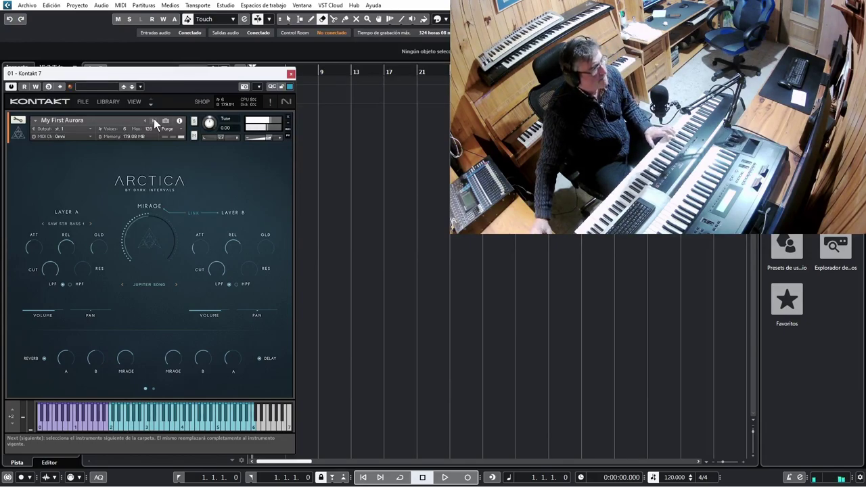
{"action": "left_click", "coordinate": [154, 122]}
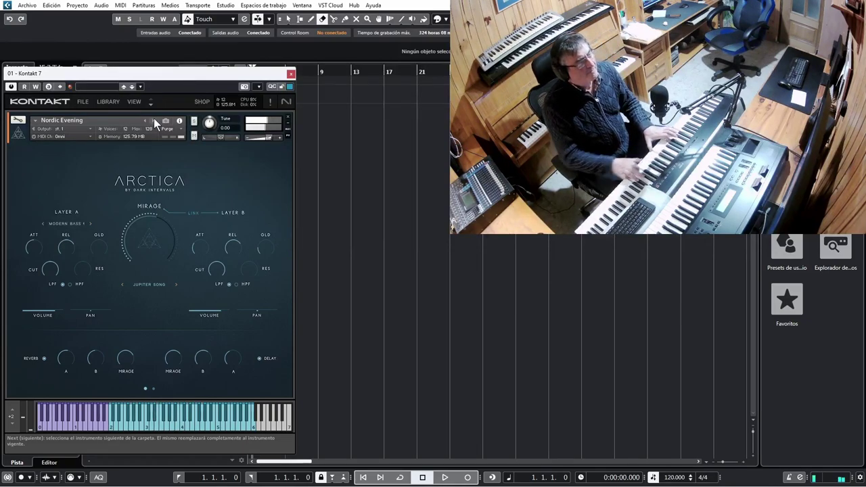
Load the patches Polar Nomads, Polar Shamans, Saw Strings 1 and Saw Strings 2 in turn to audition each
{"action": "left_click", "coordinate": [155, 123]}
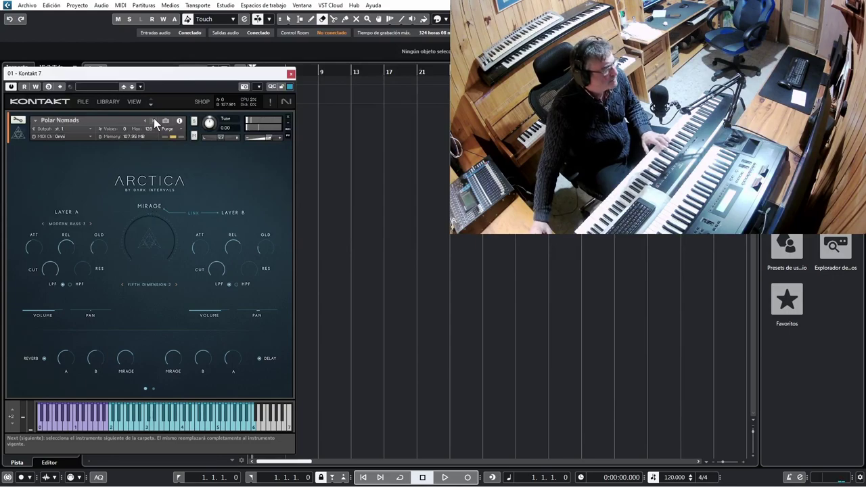
{"action": "left_click", "coordinate": [152, 120]}
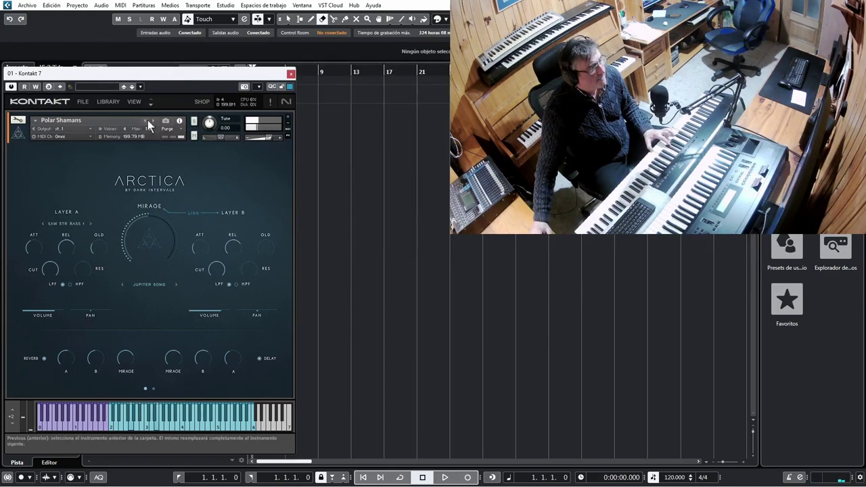
{"action": "left_click", "coordinate": [152, 121]}
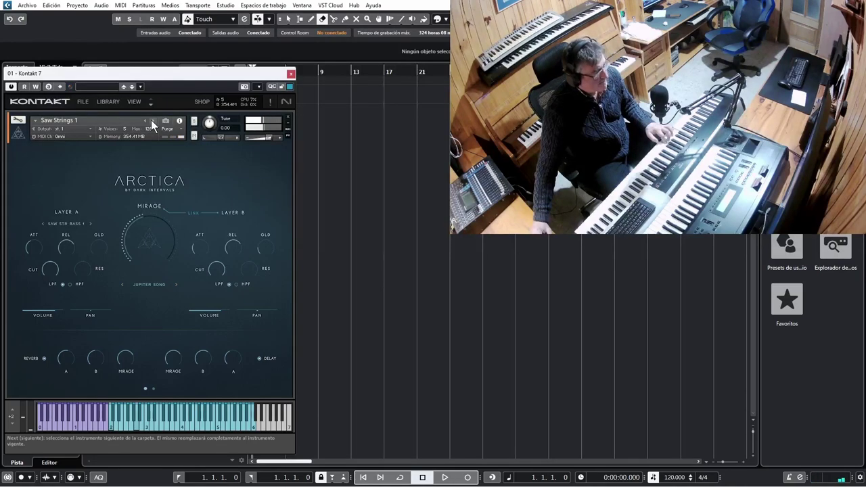
{"action": "left_click", "coordinate": [152, 121]}
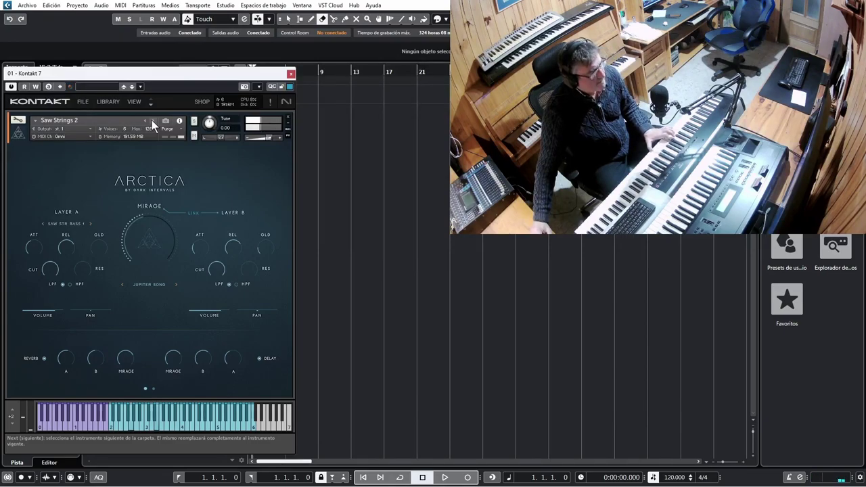
Audition the patches Saw Strings 3, Saw Strings 4, Sleeping Robot and Small Surprises in turn
{"action": "left_click", "coordinate": [154, 122]}
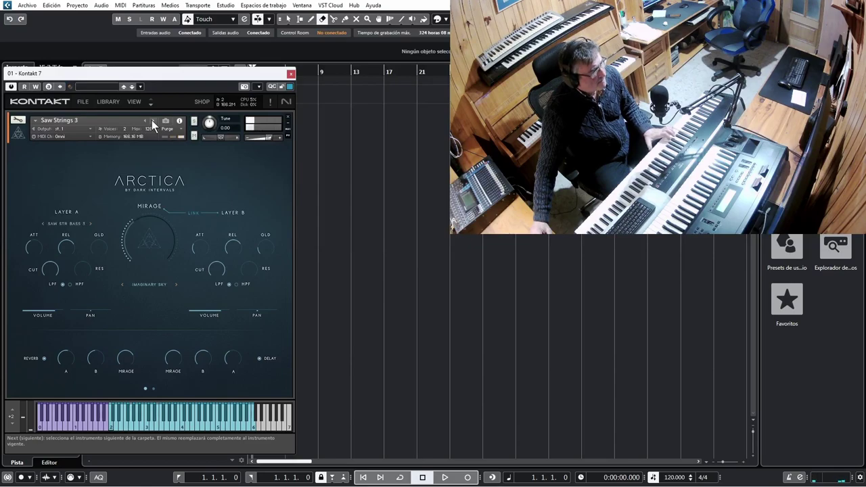
{"action": "left_click", "coordinate": [153, 122]}
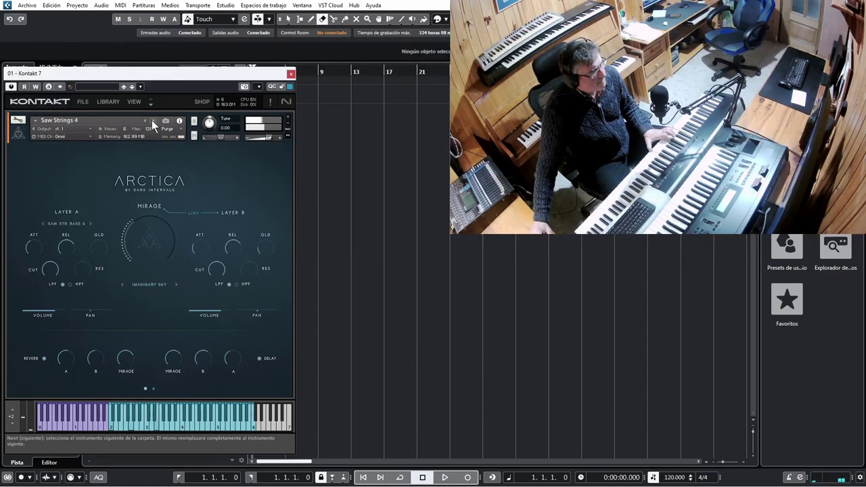
{"action": "left_click", "coordinate": [153, 122]}
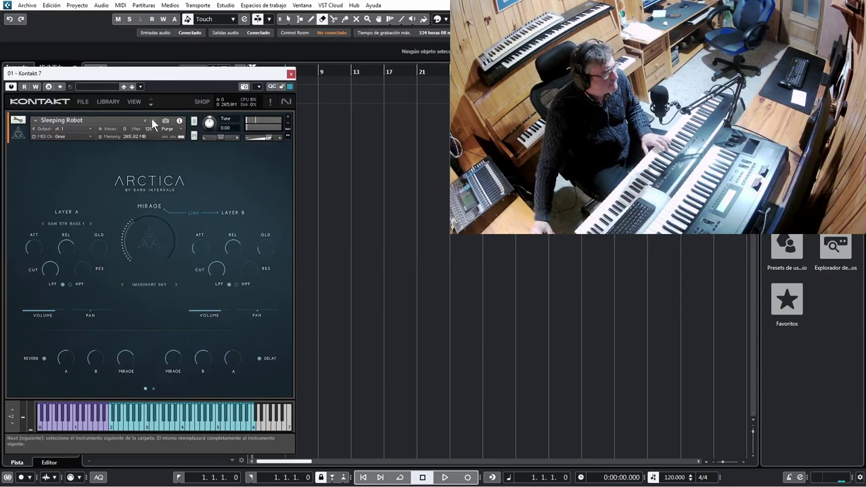
{"action": "left_click", "coordinate": [158, 123]}
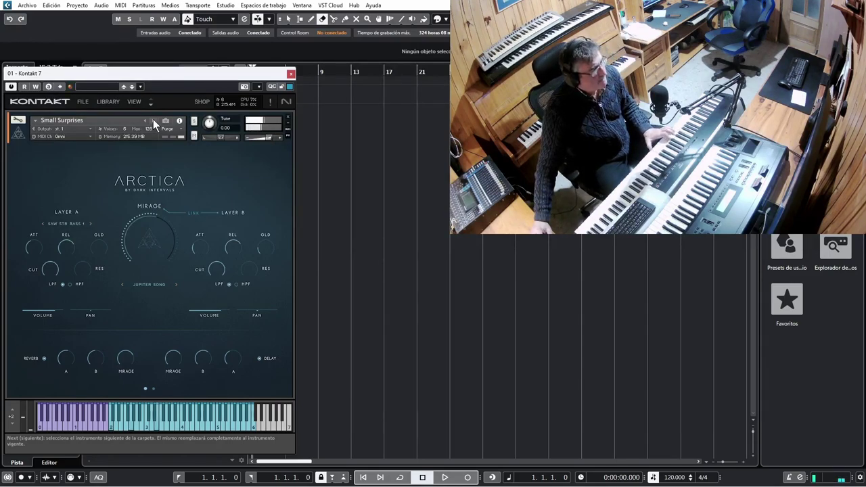
Load the patches Snow Scene 1, Snow Scene 2 and So So Far one after another to audition them
{"action": "left_click", "coordinate": [154, 120]}
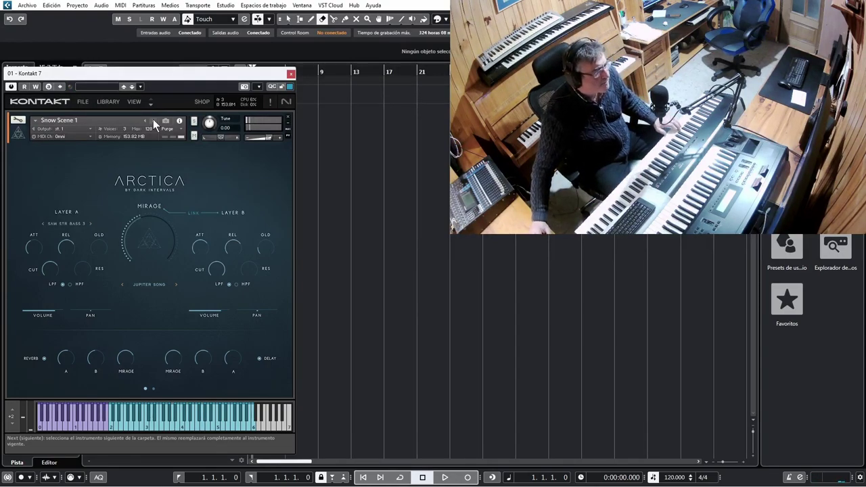
{"action": "left_click", "coordinate": [154, 121]}
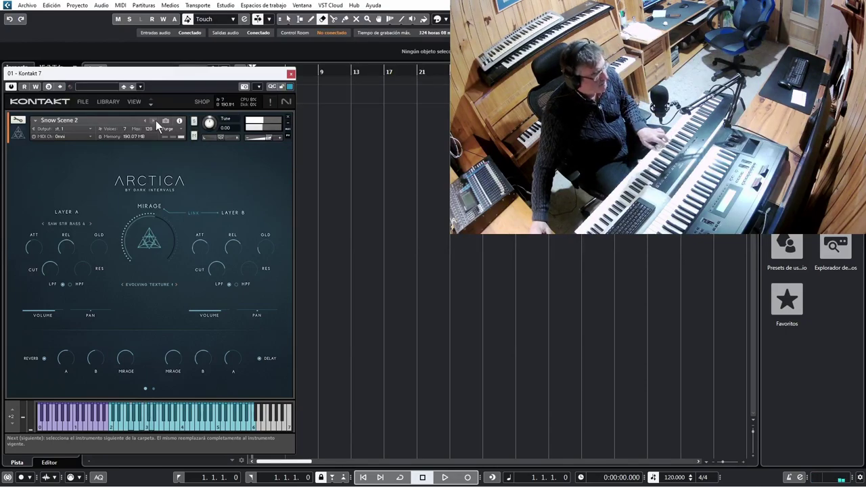
{"action": "left_click", "coordinate": [155, 121]}
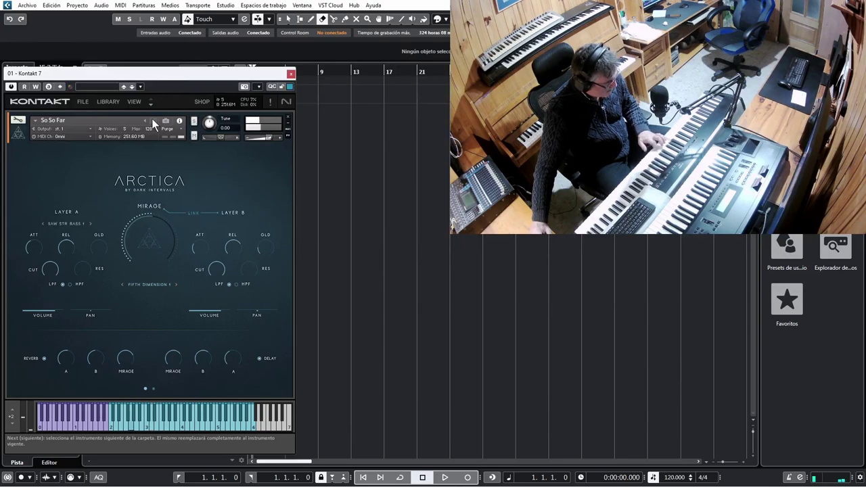
Audition the patches Soft Strings 1, Soft Strings 2, Soft Strings 3a, Soft Strings 3b and Space Piano in turn
{"action": "left_click", "coordinate": [153, 120]}
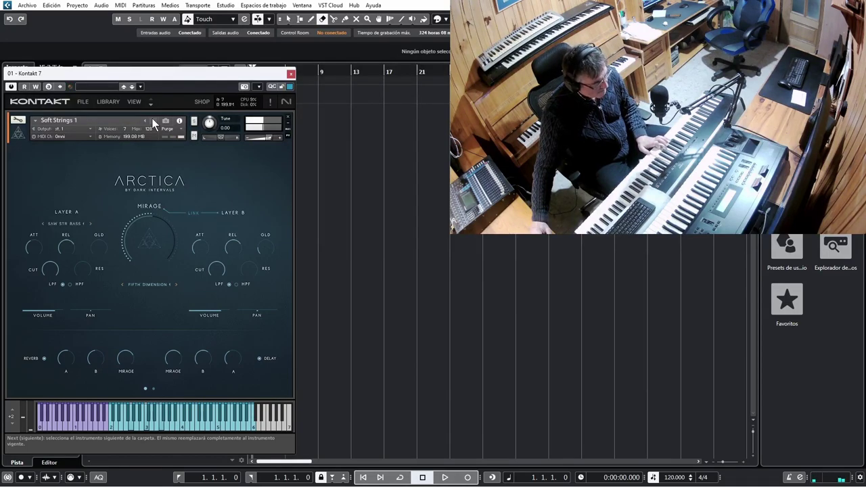
{"action": "left_click", "coordinate": [153, 122]}
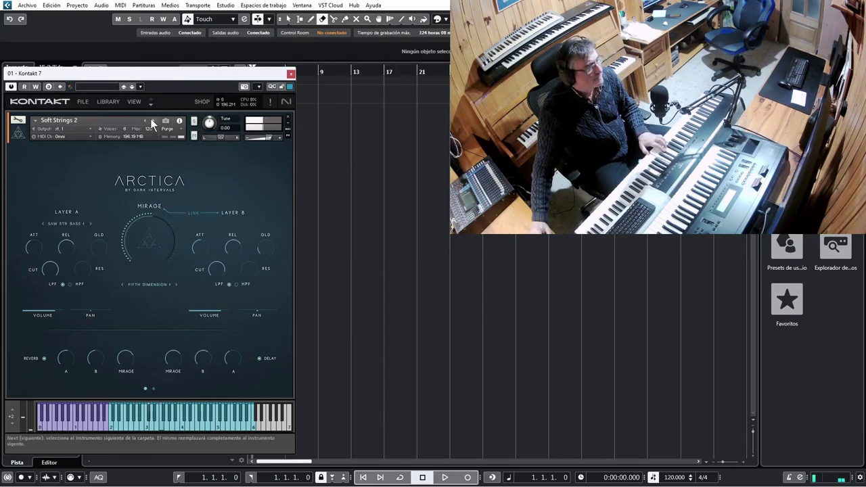
{"action": "left_click", "coordinate": [151, 121]}
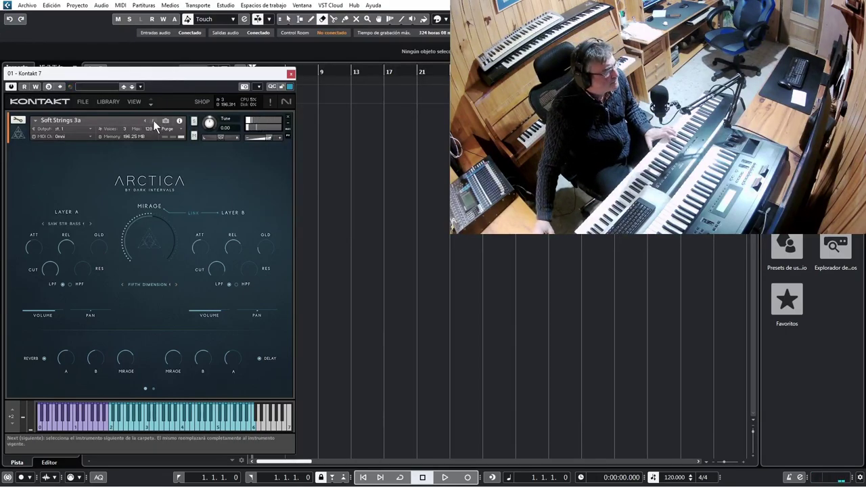
{"action": "left_click", "coordinate": [154, 124]}
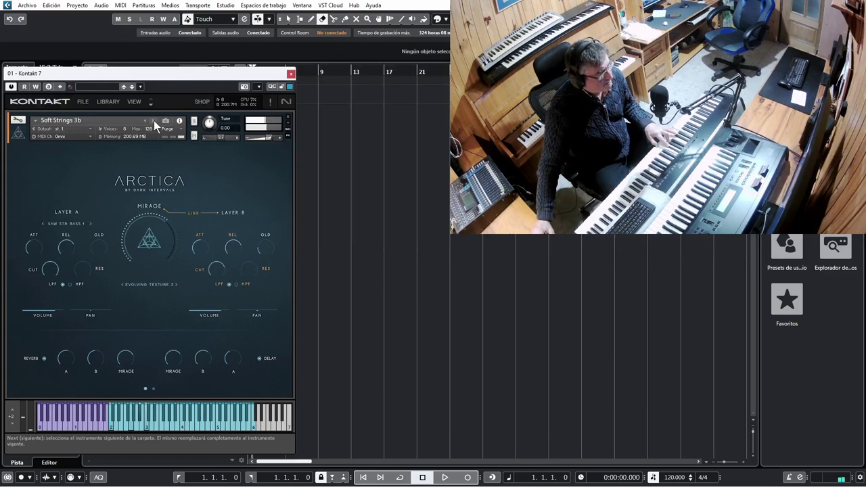
{"action": "left_click", "coordinate": [154, 121]}
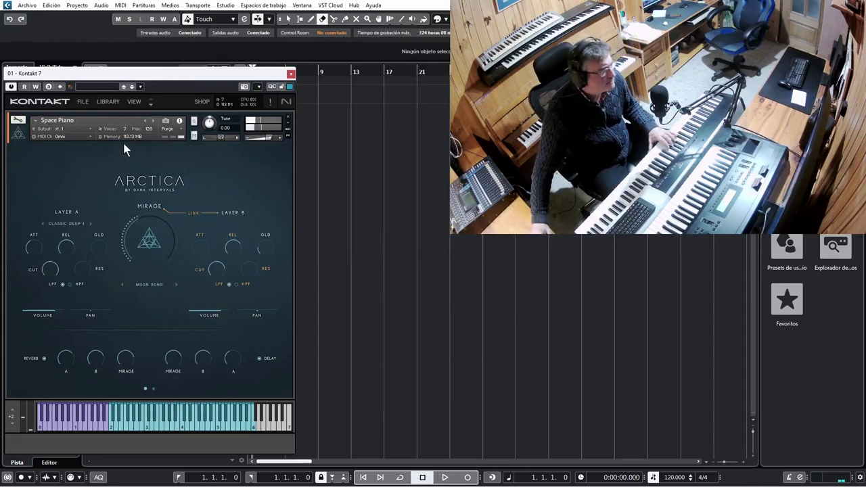
Audition the patches Sweeper 1, Sweeper 2a, Sweeper 2b and Usual Warmth in turn
{"action": "left_click", "coordinate": [153, 121]}
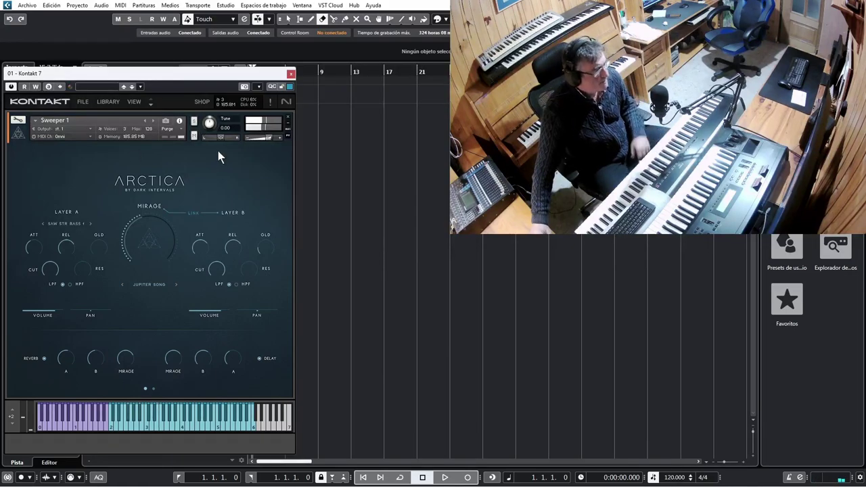
{"action": "left_click", "coordinate": [153, 122]}
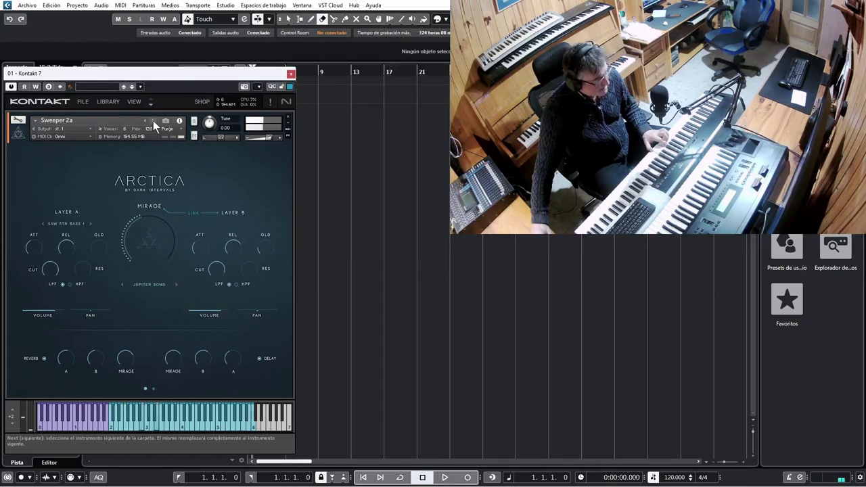
{"action": "left_click", "coordinate": [154, 126]}
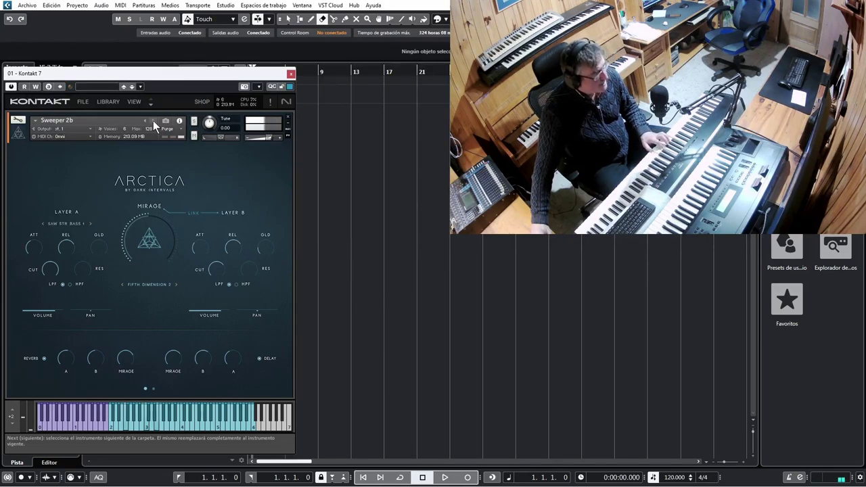
{"action": "left_click", "coordinate": [154, 126]}
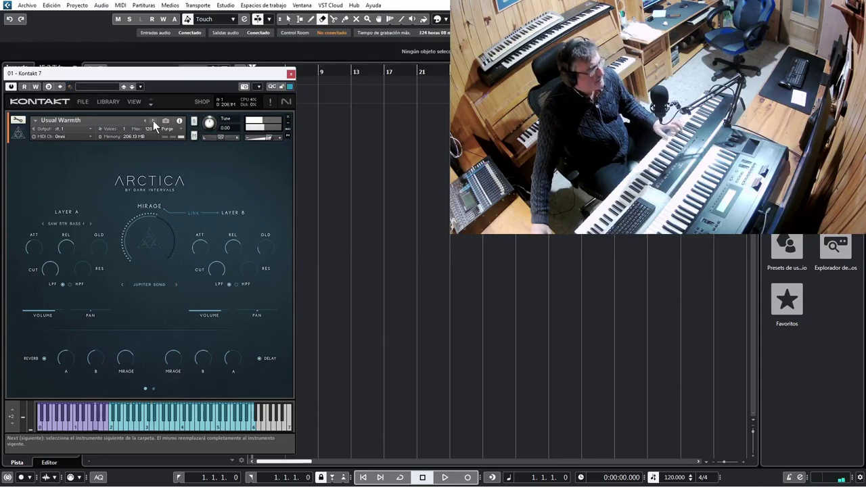
Audition the Vintage Rain patches 1, 2, 3a and 3b one after another
{"action": "left_click", "coordinate": [153, 122]}
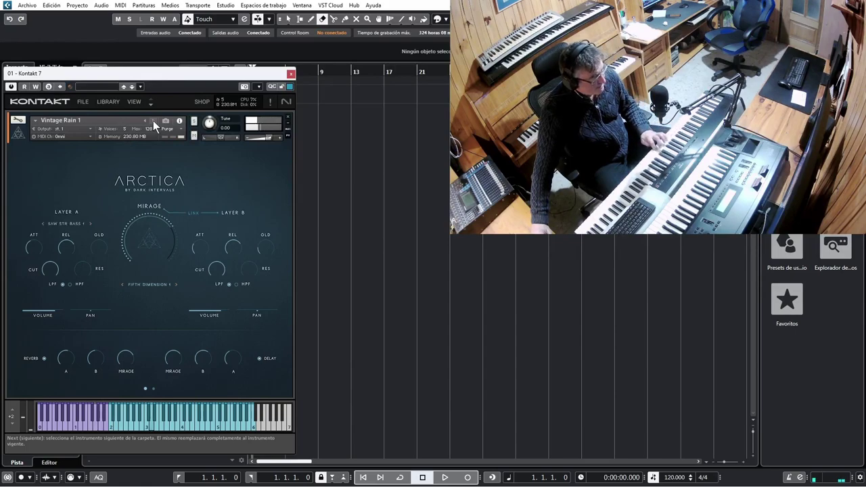
{"action": "left_click", "coordinate": [153, 122]}
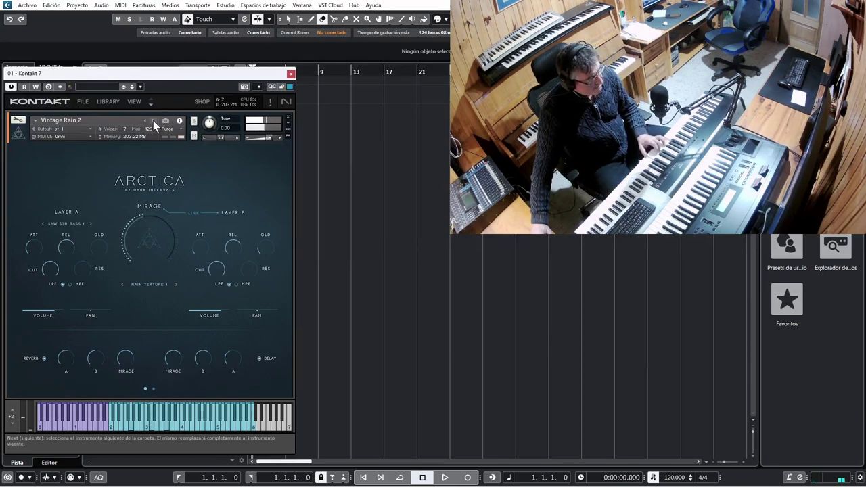
{"action": "left_click", "coordinate": [154, 123]}
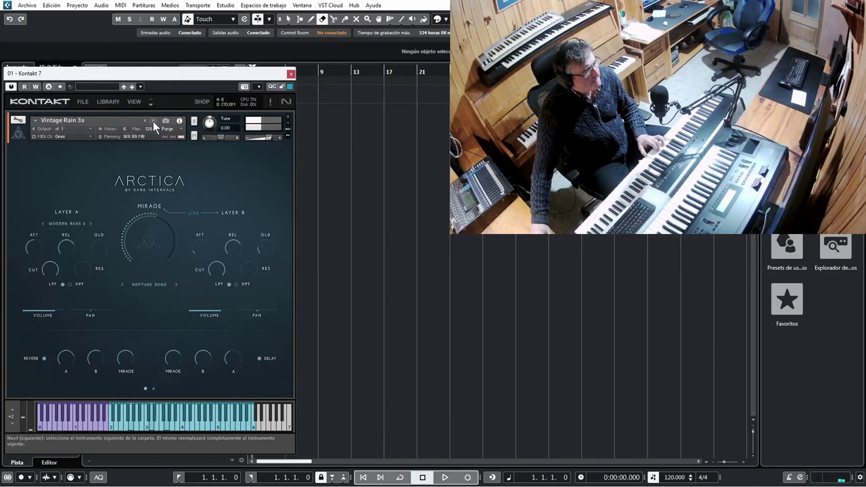
{"action": "left_click", "coordinate": [154, 124]}
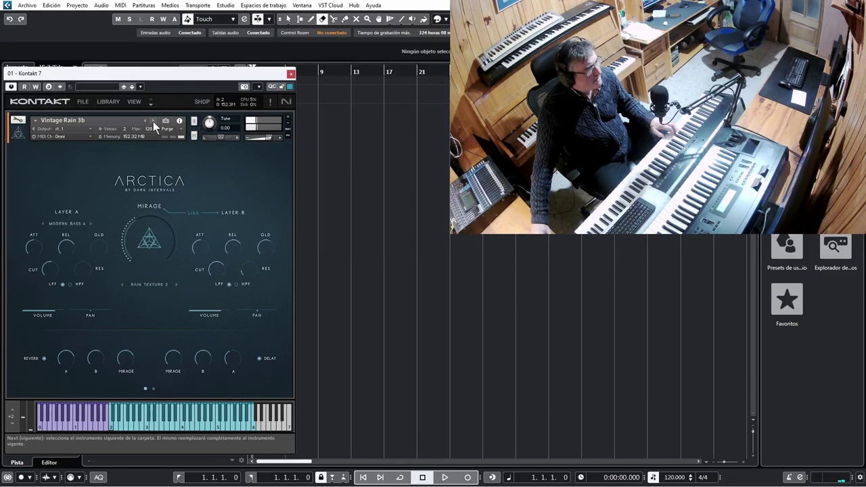
Audition the patches Weird And Cold, Weird Piano, Winter In Finland 1, Winter In Finland 2, Almost Warm and Analog Power 1 in turn
{"action": "left_click", "coordinate": [153, 122]}
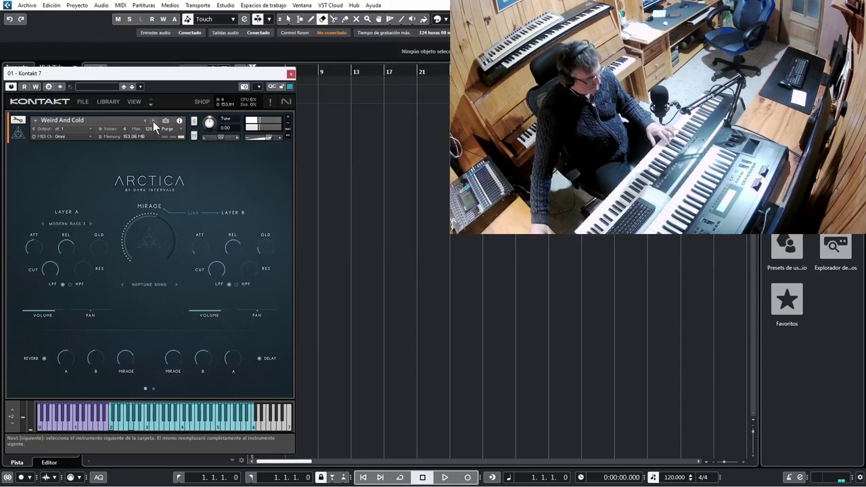
{"action": "left_click", "coordinate": [153, 123]}
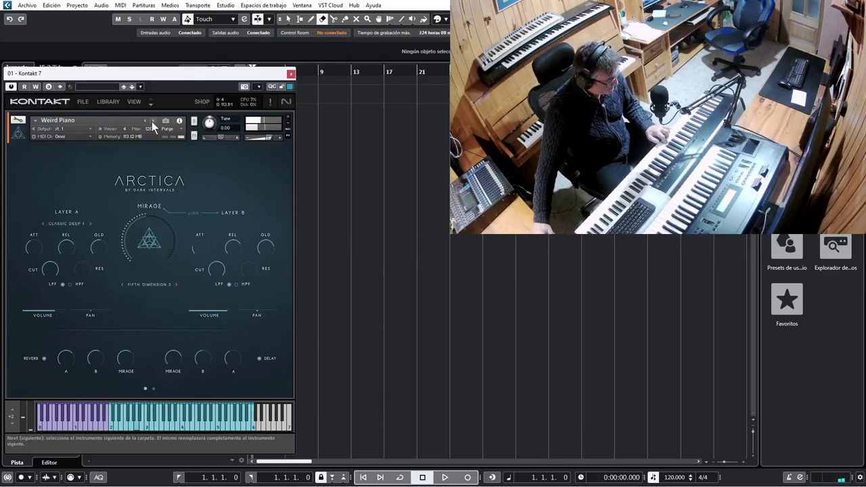
{"action": "left_click", "coordinate": [153, 122]}
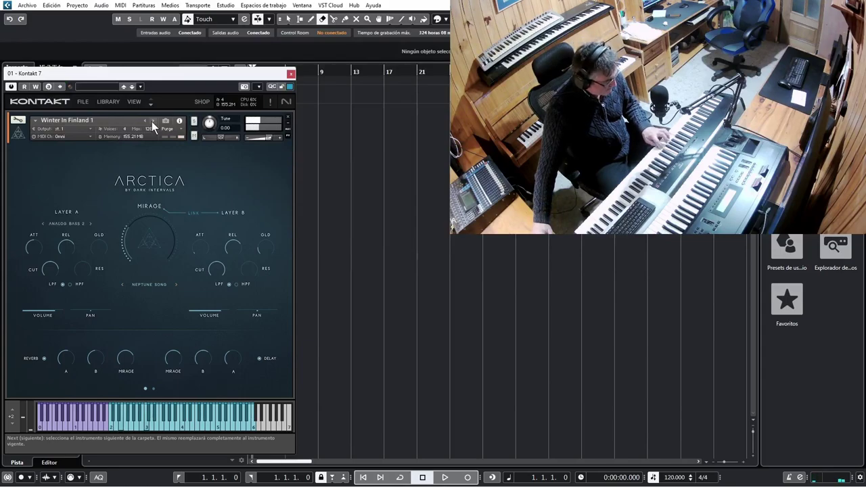
{"action": "left_click", "coordinate": [153, 121]}
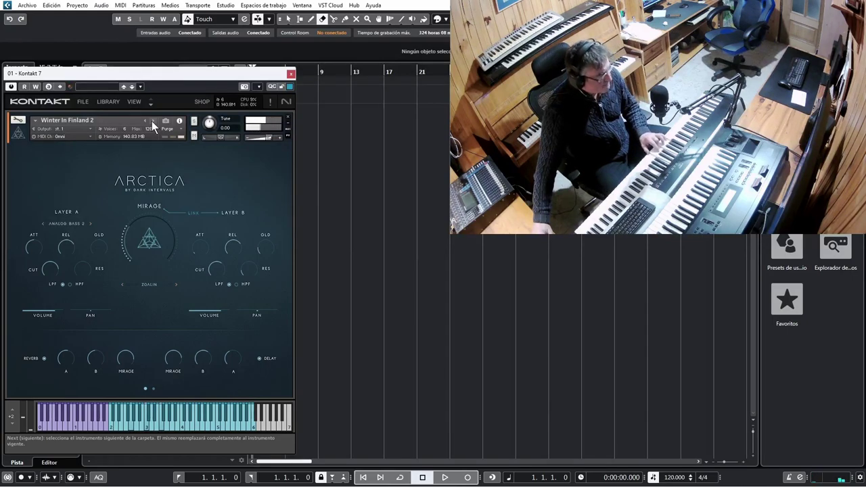
{"action": "left_click", "coordinate": [153, 124]}
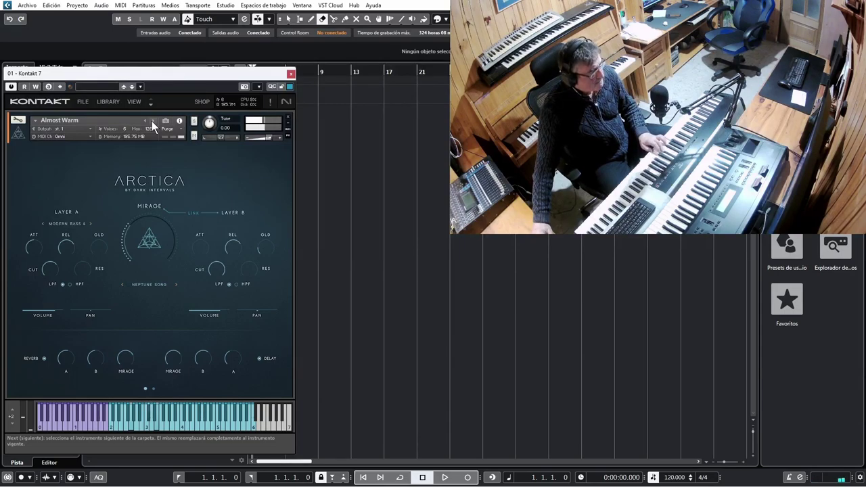
{"action": "left_click", "coordinate": [152, 122]}
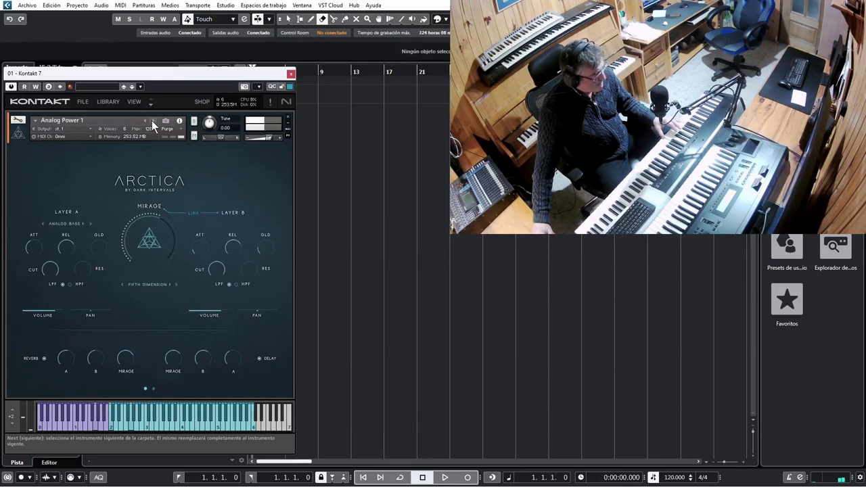
Load the patches Abandoned Beauty 1a, Abandoned Beauty 1b and Abscence Of Souls in turn to audition each
{"action": "left_click", "coordinate": [153, 122]}
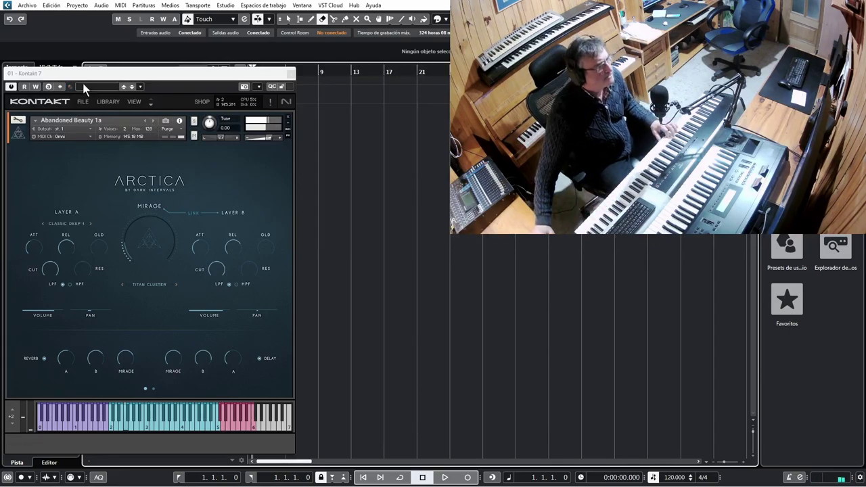
{"action": "left_click", "coordinate": [155, 122]}
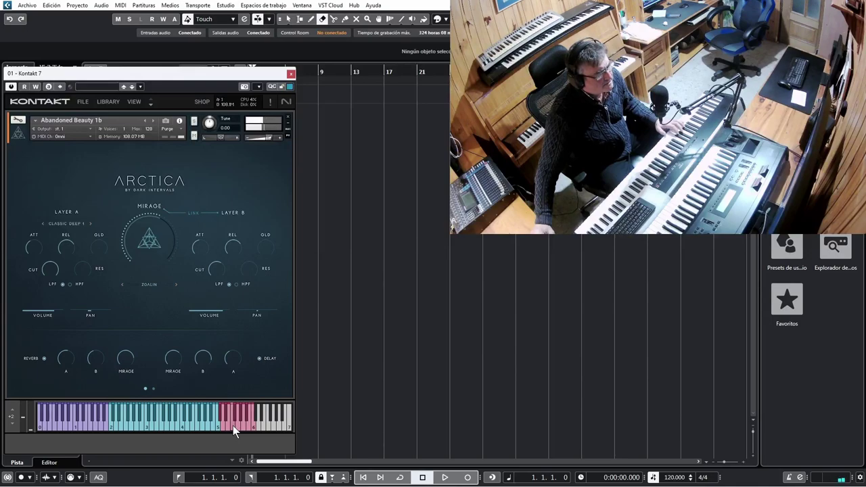
{"action": "left_click", "coordinate": [154, 123]}
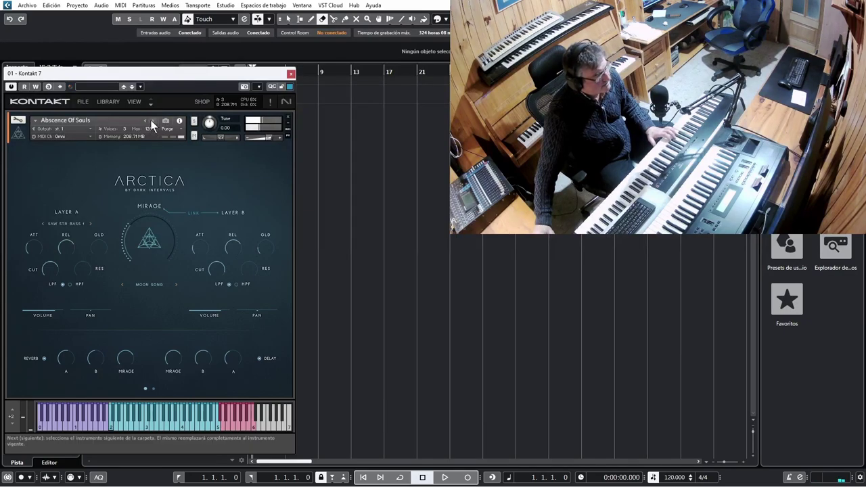
Audition the patches Can You Hear It 1 through 3, Cozy Chord, Crystaline and Darkest Night 1 in turn
{"action": "left_click", "coordinate": [154, 122]}
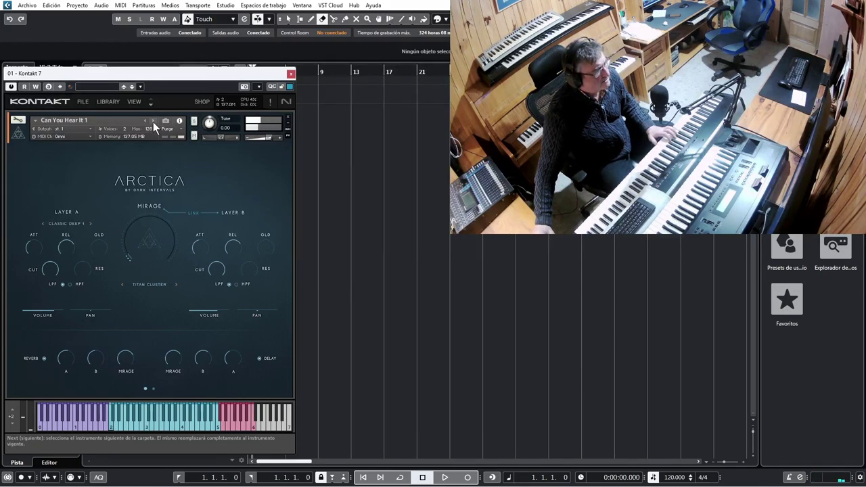
{"action": "left_click", "coordinate": [154, 122]}
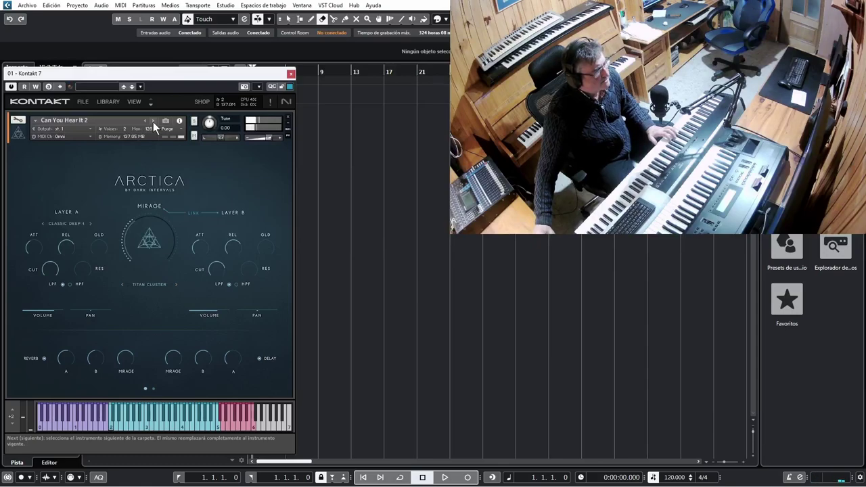
{"action": "left_click", "coordinate": [154, 122]}
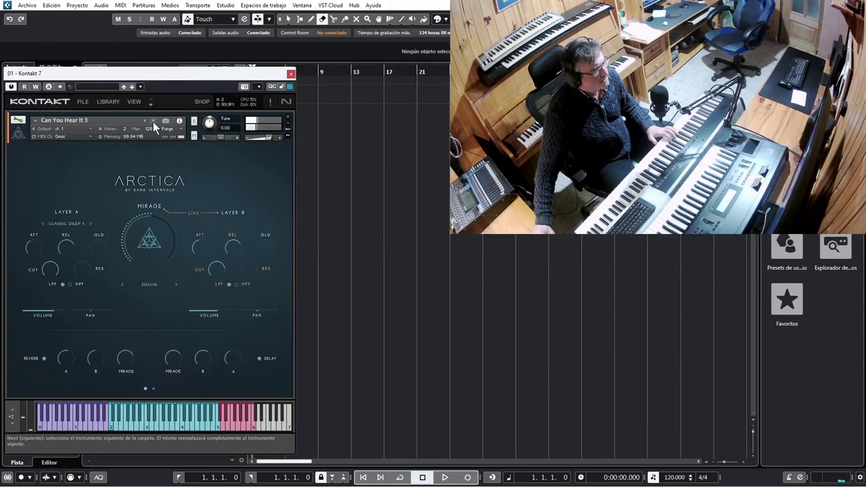
{"action": "left_click", "coordinate": [154, 126]}
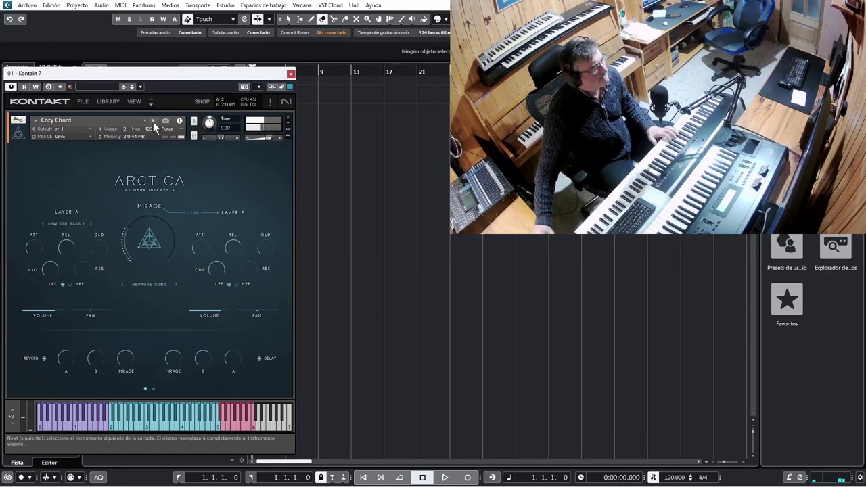
{"action": "left_click", "coordinate": [153, 127]}
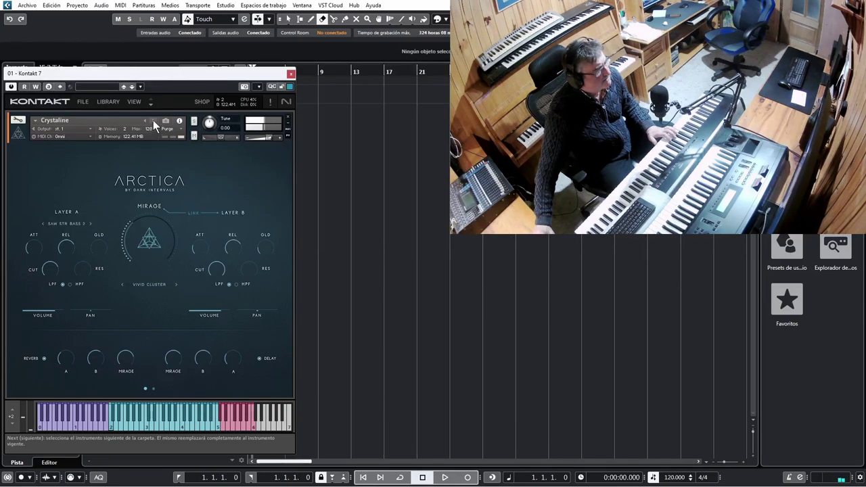
{"action": "left_click", "coordinate": [154, 127]}
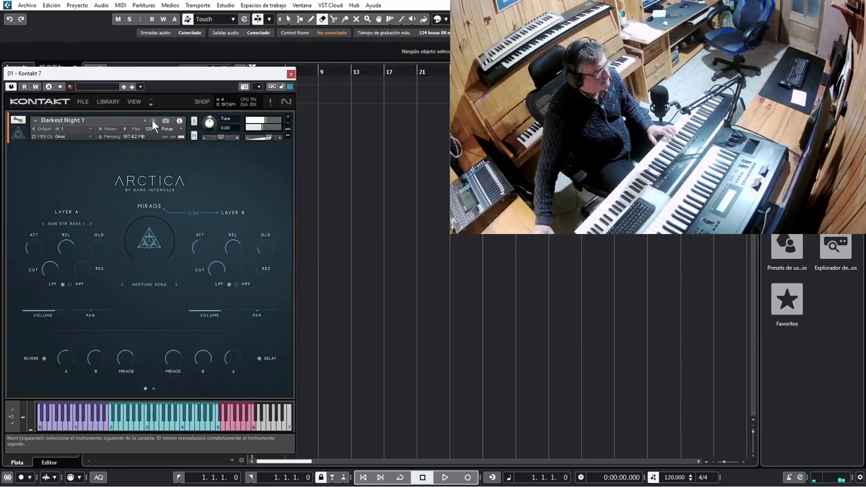
Audition the patches Darkest Night 2, Dream In A Dream and Forgotten Chant 1a, 1b, 2 and 3 one after another
{"action": "left_click", "coordinate": [153, 121]}
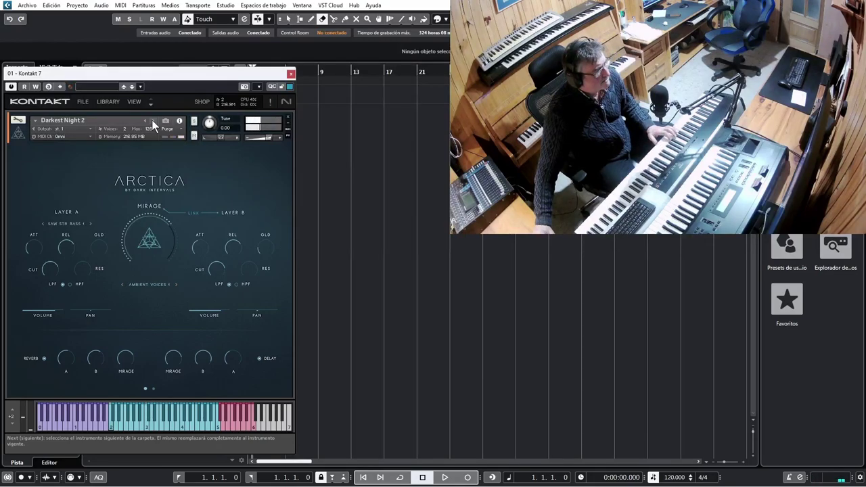
{"action": "left_click", "coordinate": [153, 121]}
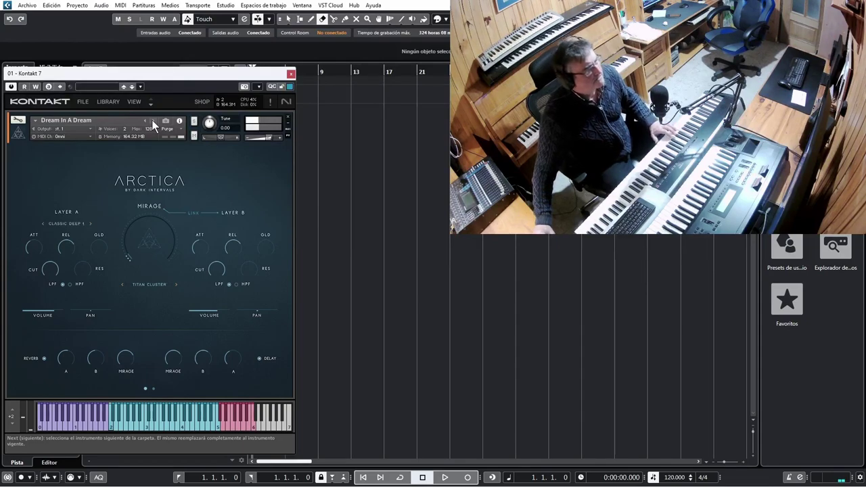
{"action": "left_click", "coordinate": [152, 121]}
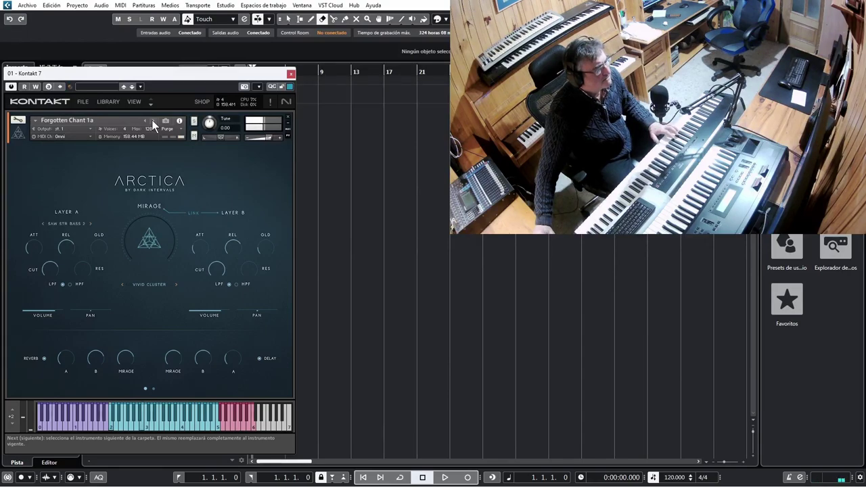
{"action": "left_click", "coordinate": [153, 122]}
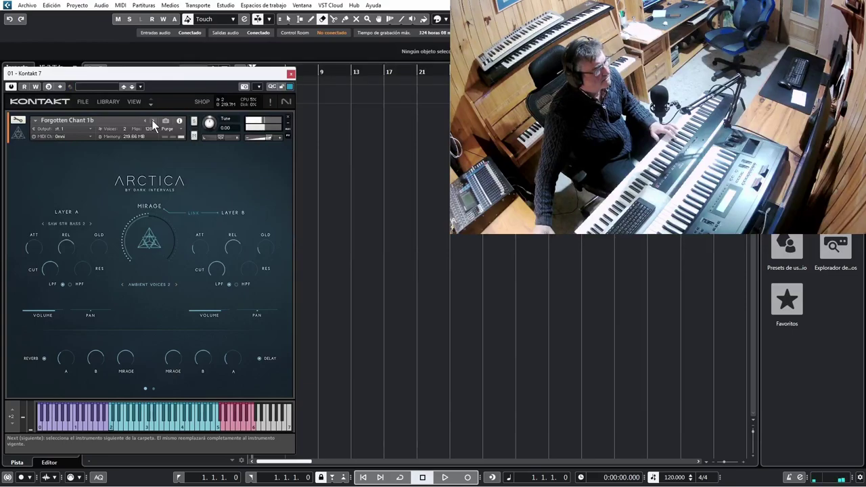
{"action": "left_click", "coordinate": [153, 122]}
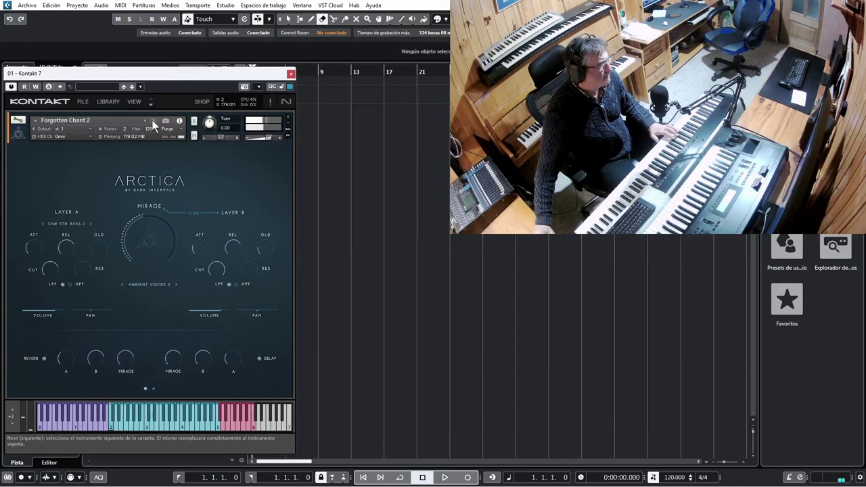
{"action": "left_click", "coordinate": [153, 121]}
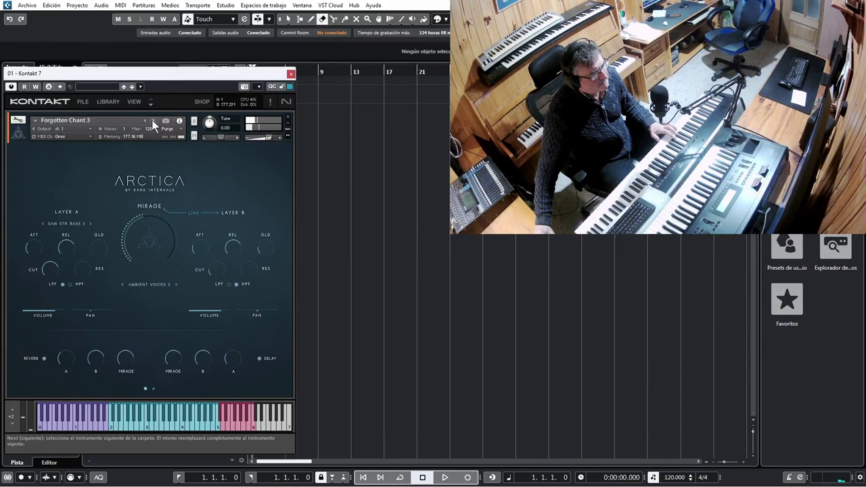
Audition the patches Grimsey Sky, Here Forever, Holding Breath and Humanus 1a, 1b, 2a and 2b in turn
{"action": "left_click", "coordinate": [153, 121]}
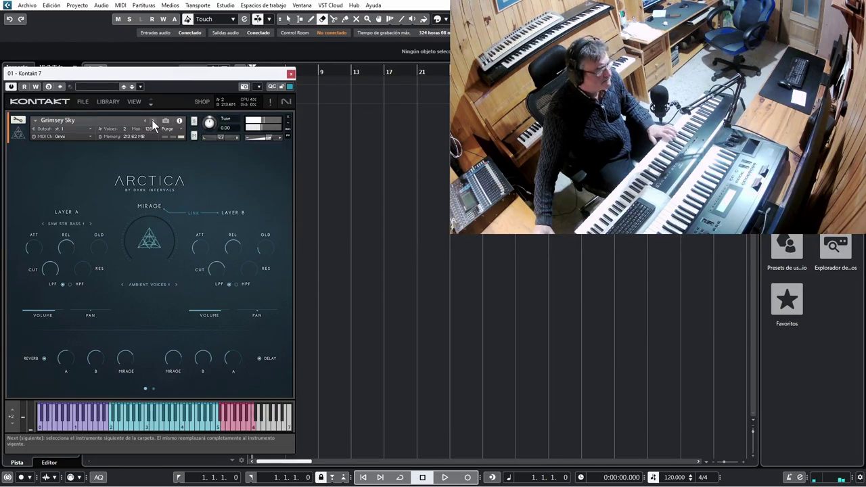
{"action": "left_click", "coordinate": [153, 121]}
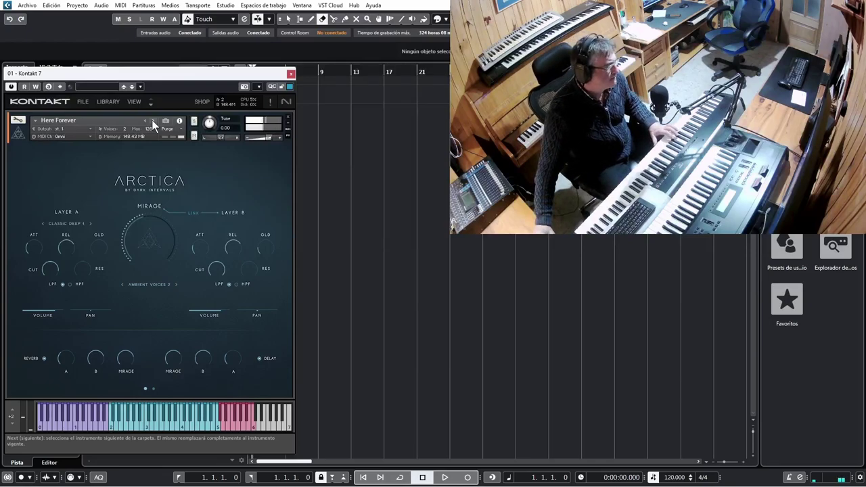
{"action": "left_click", "coordinate": [153, 122]}
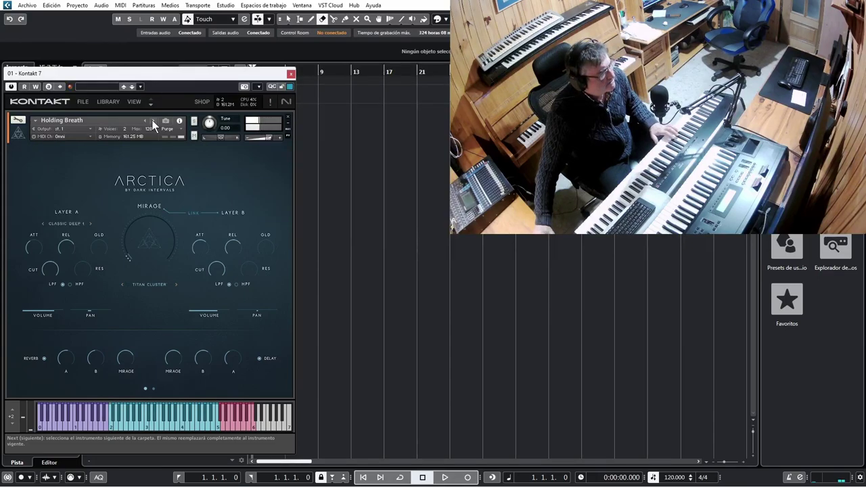
{"action": "left_click", "coordinate": [153, 122]}
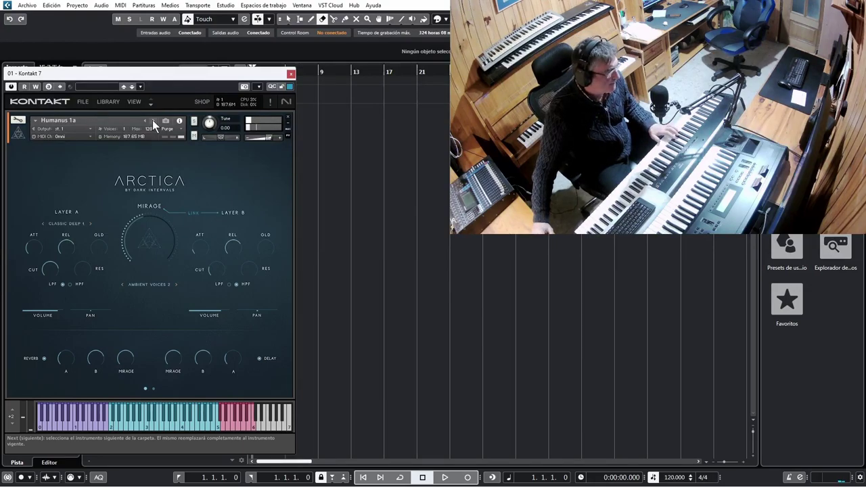
{"action": "left_click", "coordinate": [153, 123]}
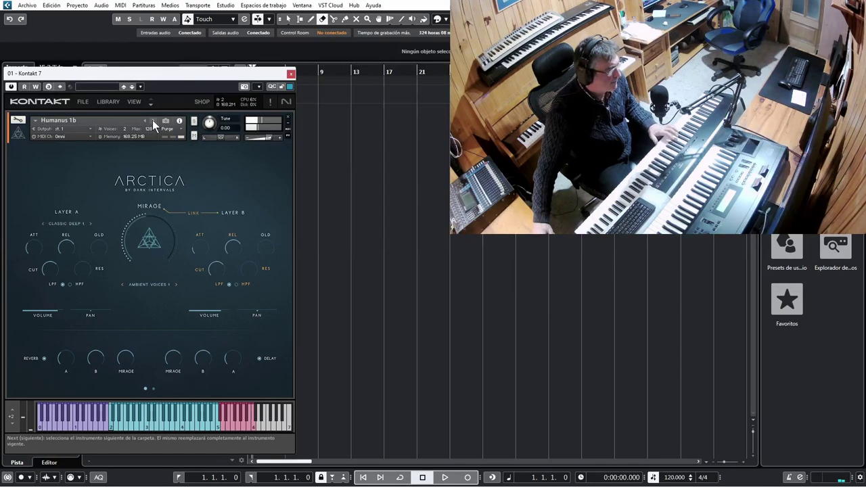
{"action": "left_click", "coordinate": [153, 123]}
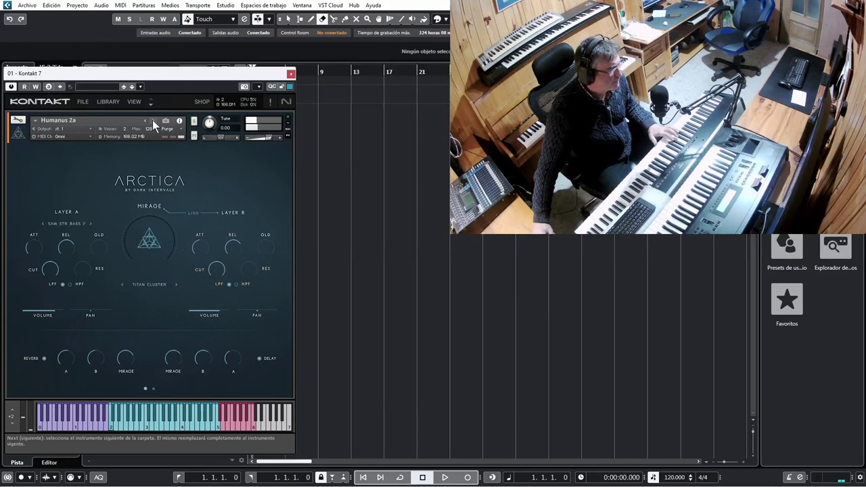
{"action": "left_click", "coordinate": [154, 124]}
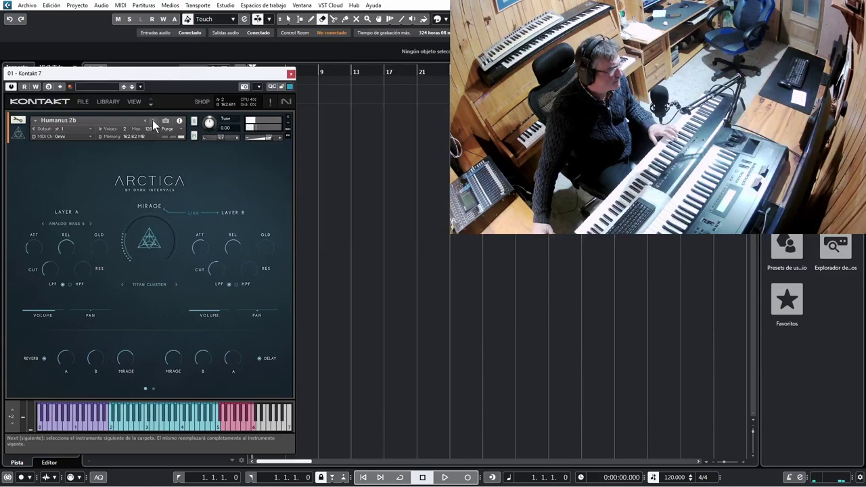
Audition the patches Ice Formations and Levitation 1, switching Mirage off and back on in Levitation 1 to compare
{"action": "left_click", "coordinate": [155, 124]}
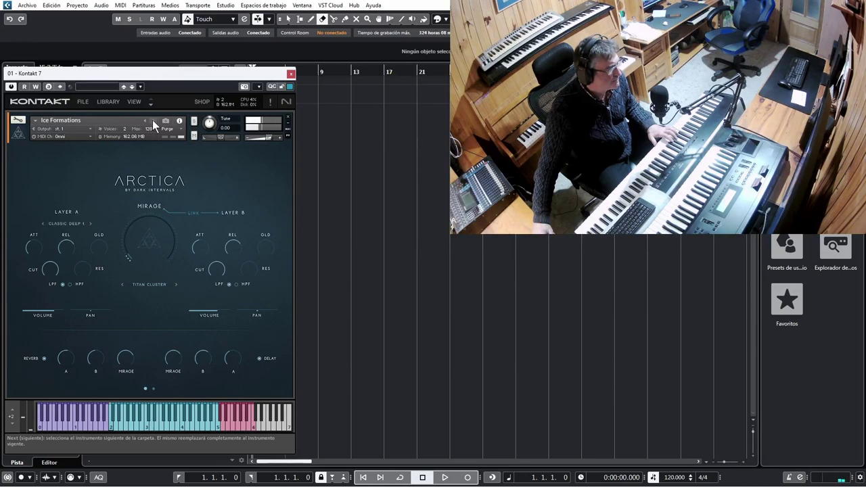
{"action": "left_click", "coordinate": [154, 125]}
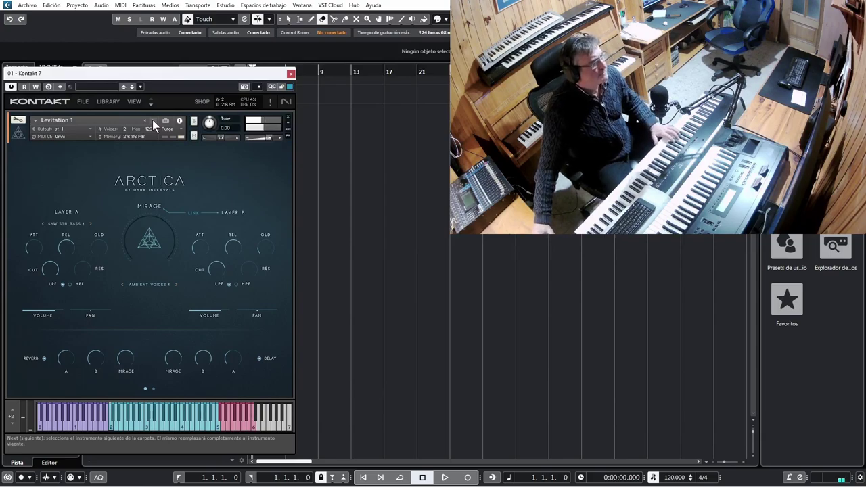
{"action": "left_click", "coordinate": [147, 236]}
{"action": "left_click", "coordinate": [143, 240]}
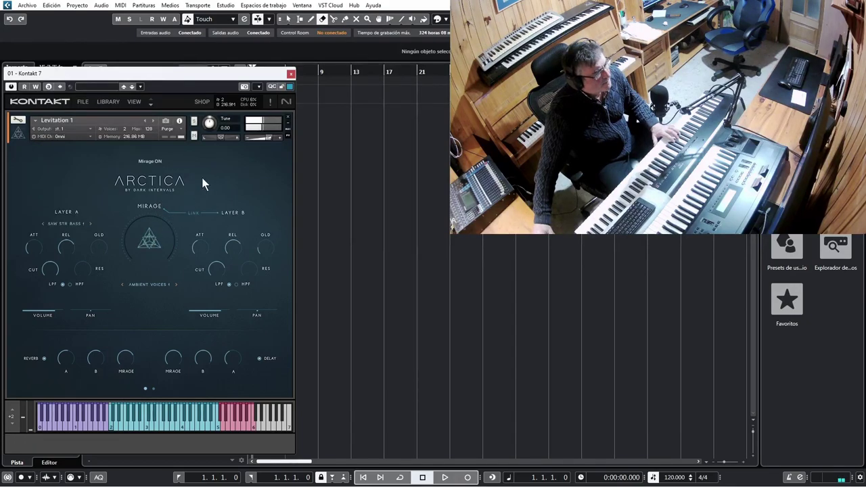
Audition the patches Levitation 2, Lonely World, Make Peace 1, Make Peace 2 and Sleepless Nights in turn
{"action": "left_click", "coordinate": [155, 126]}
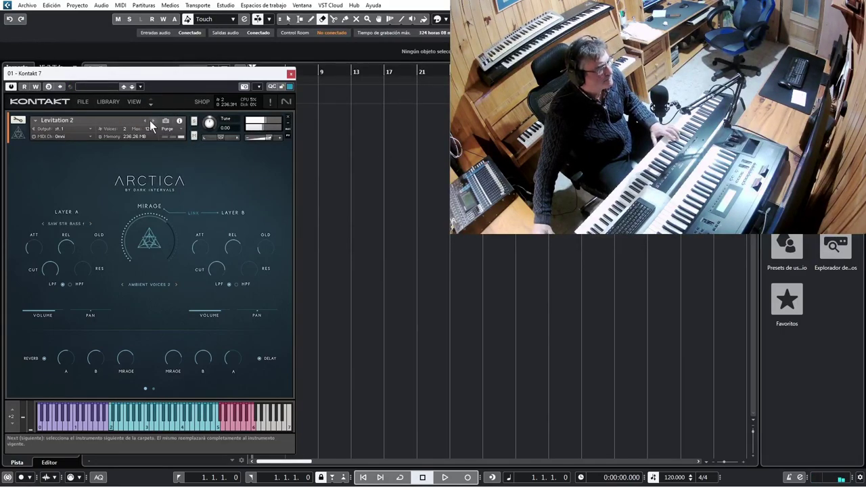
{"action": "left_click", "coordinate": [154, 121]}
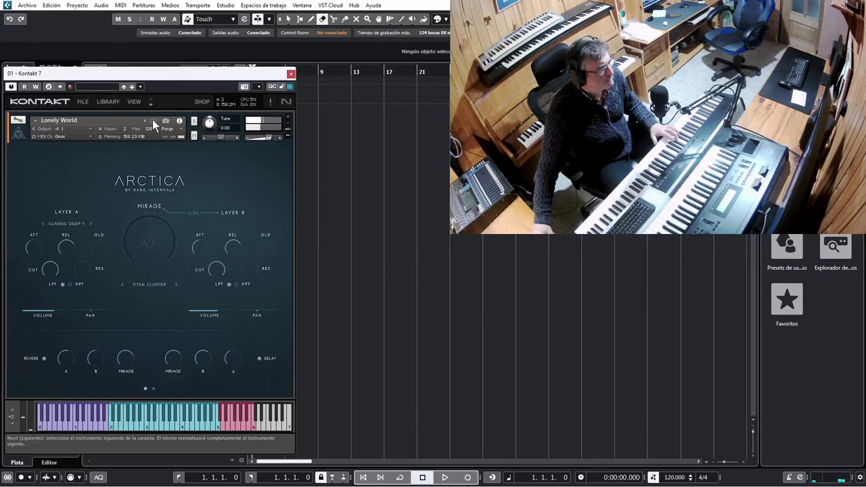
{"action": "left_click", "coordinate": [153, 122]}
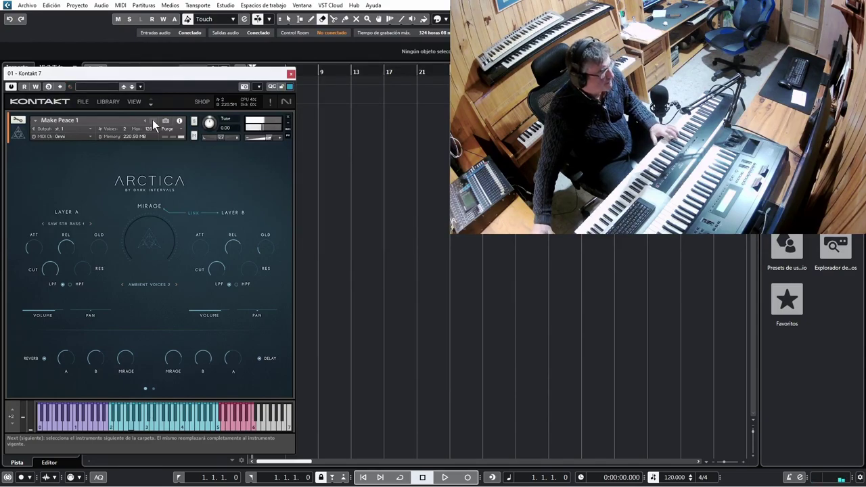
{"action": "left_click", "coordinate": [153, 122]}
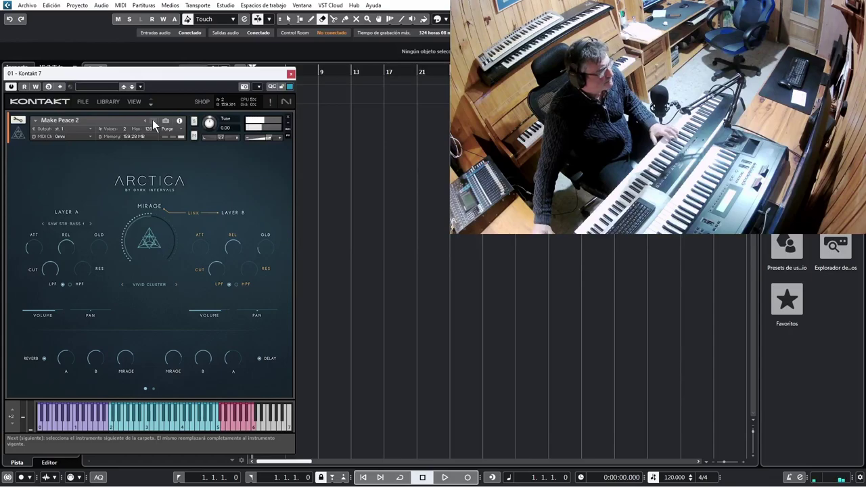
{"action": "left_click", "coordinate": [153, 123]}
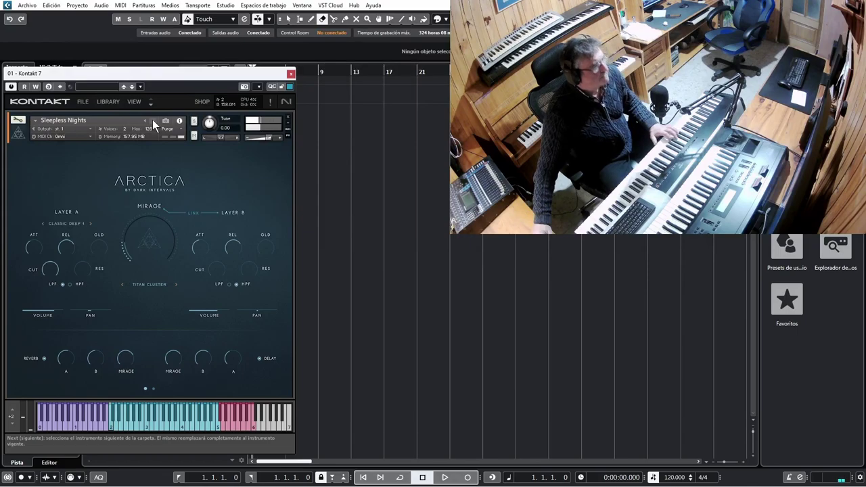
Audition Snow Avatar 1 through 3, There Is A Green Light, To The Stars and Under The Water, continuing round to Abandoned Beauty 1a
{"action": "left_click", "coordinate": [153, 123]}
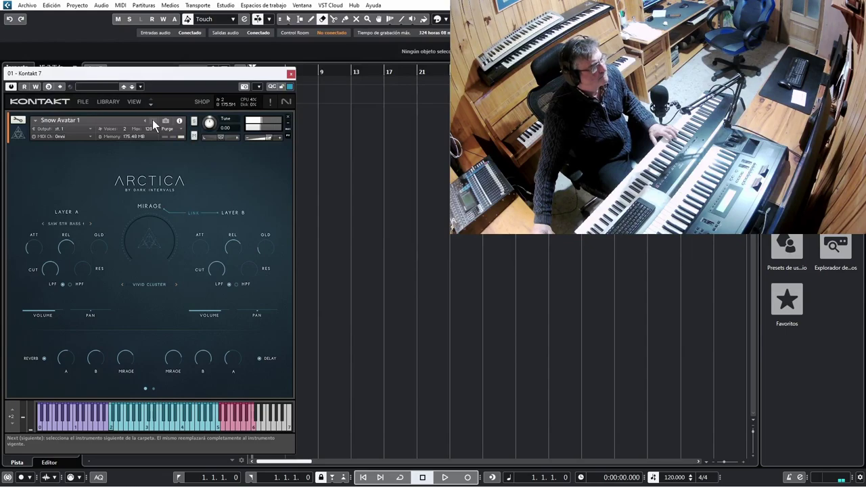
{"action": "left_click", "coordinate": [153, 123]}
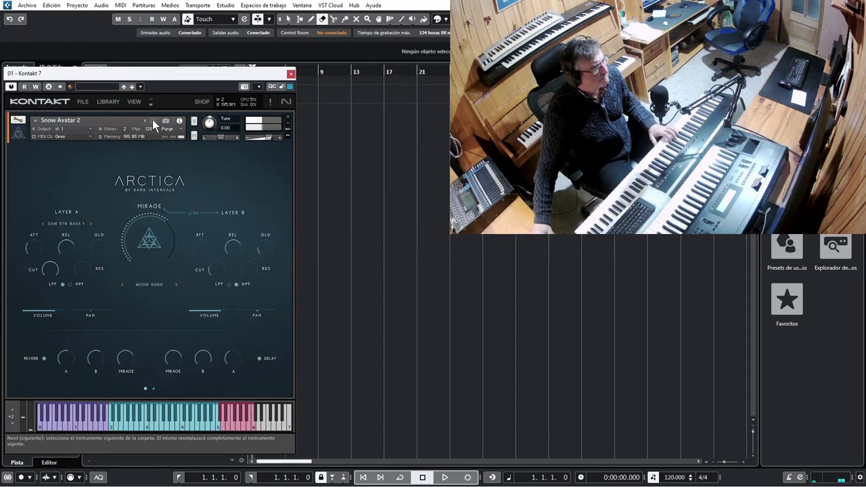
{"action": "left_click", "coordinate": [153, 123]}
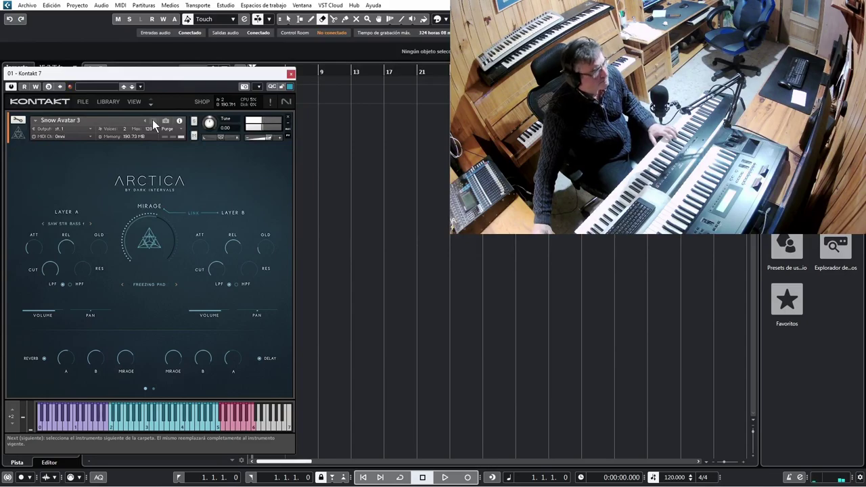
{"action": "left_click", "coordinate": [153, 122]}
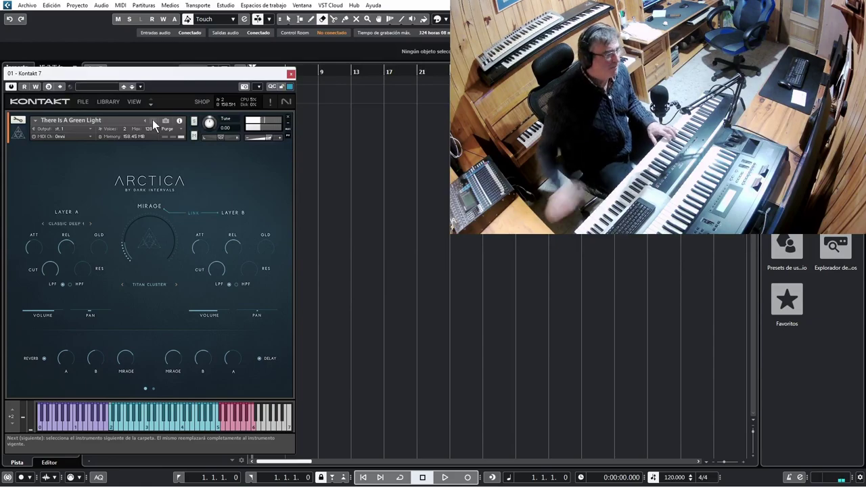
{"action": "left_click", "coordinate": [153, 123]}
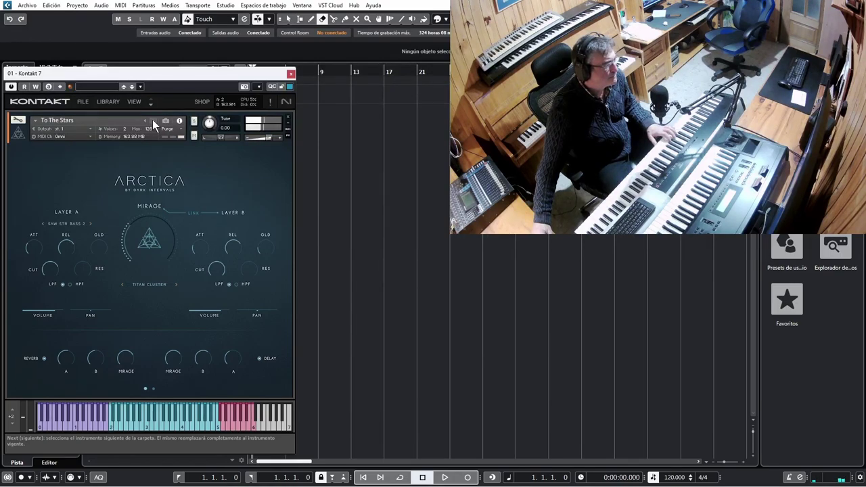
{"action": "left_click", "coordinate": [153, 122]}
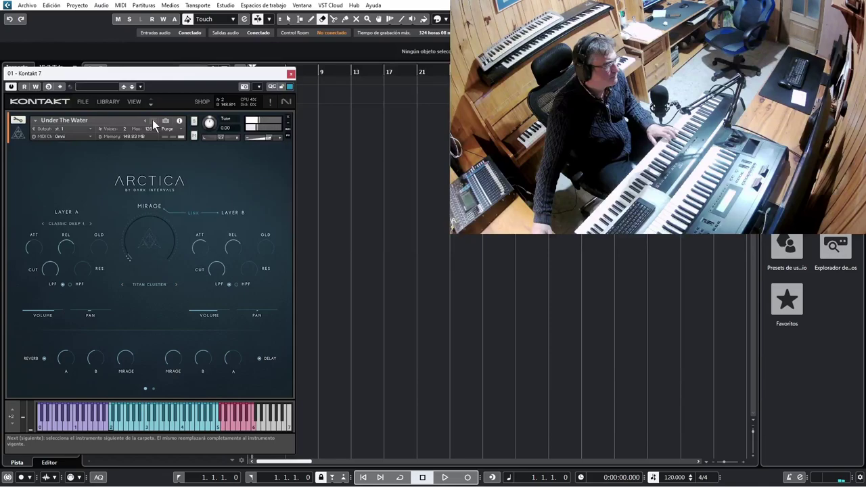
{"action": "left_click", "coordinate": [153, 122]}
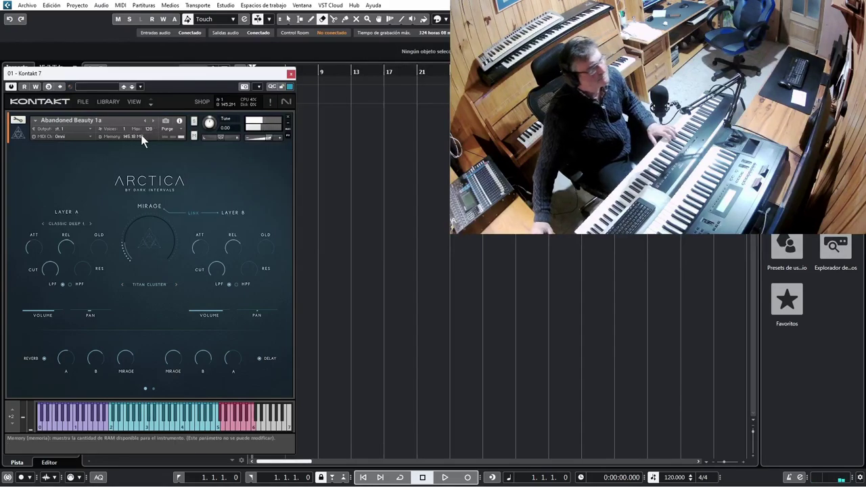
Audition the patches Bright Night and Dark Blue World 1 through 5 one after another
{"action": "mouse_move", "coordinate": [477, 485]}
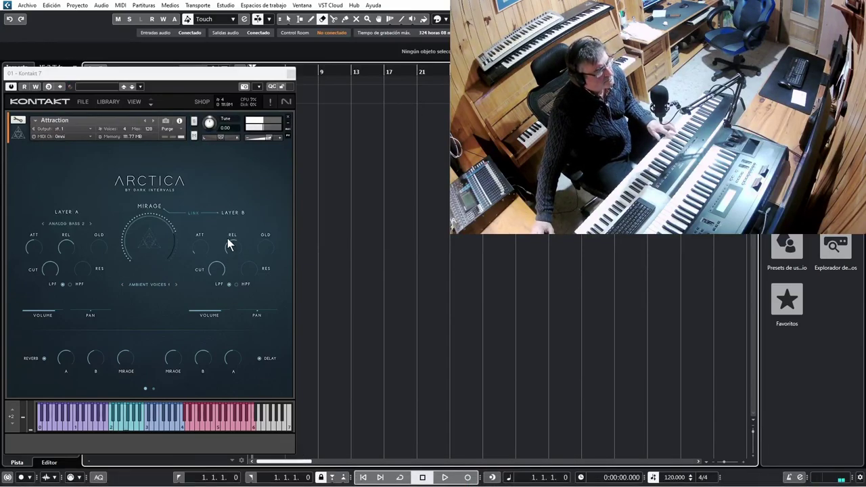
{"action": "left_click", "coordinate": [153, 121]}
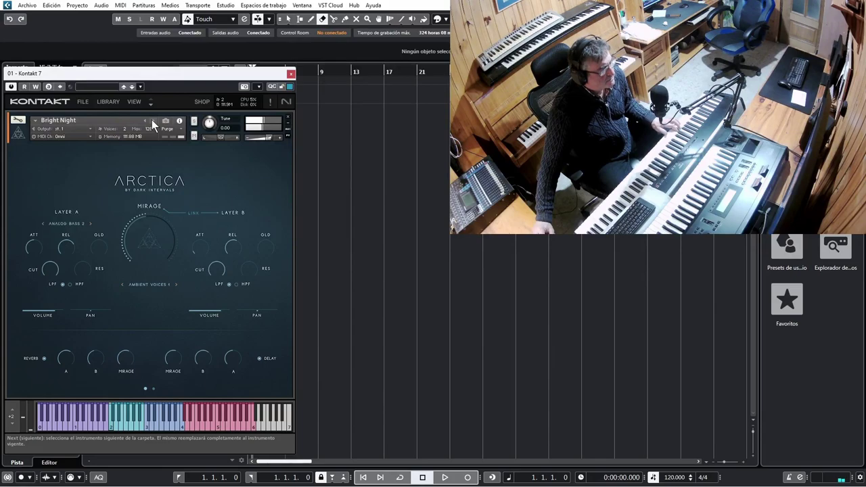
{"action": "left_click", "coordinate": [153, 122]}
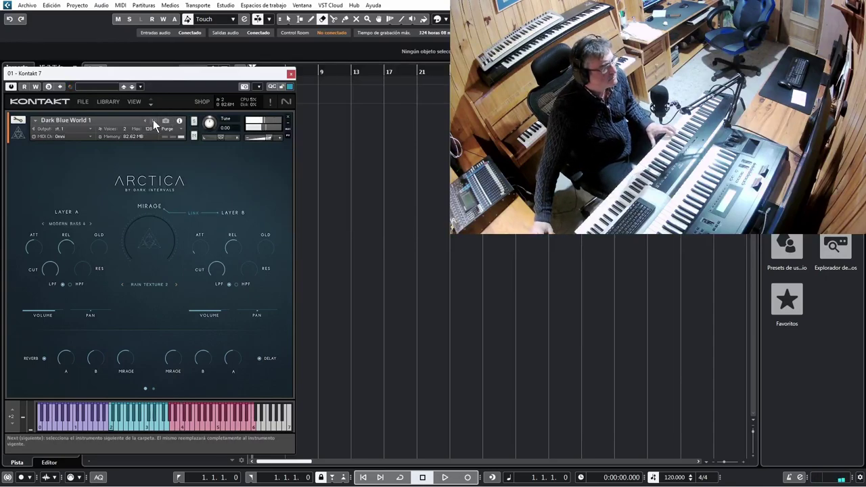
{"action": "left_click", "coordinate": [154, 122]}
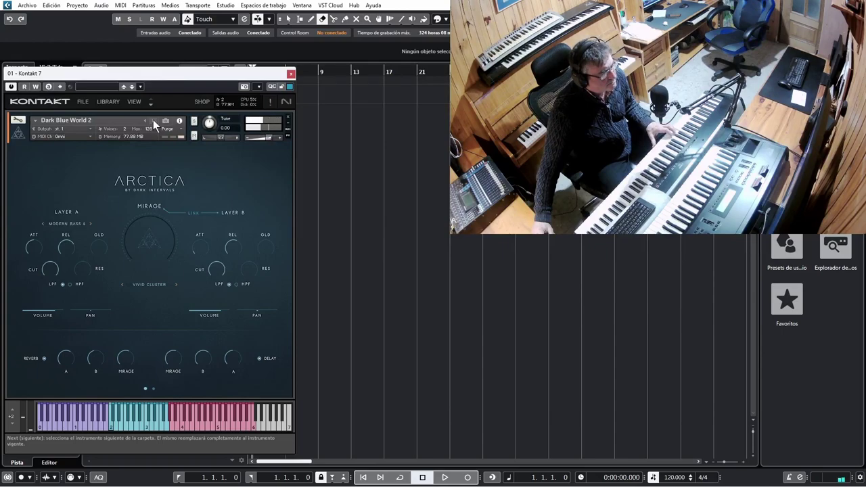
{"action": "left_click", "coordinate": [154, 123]}
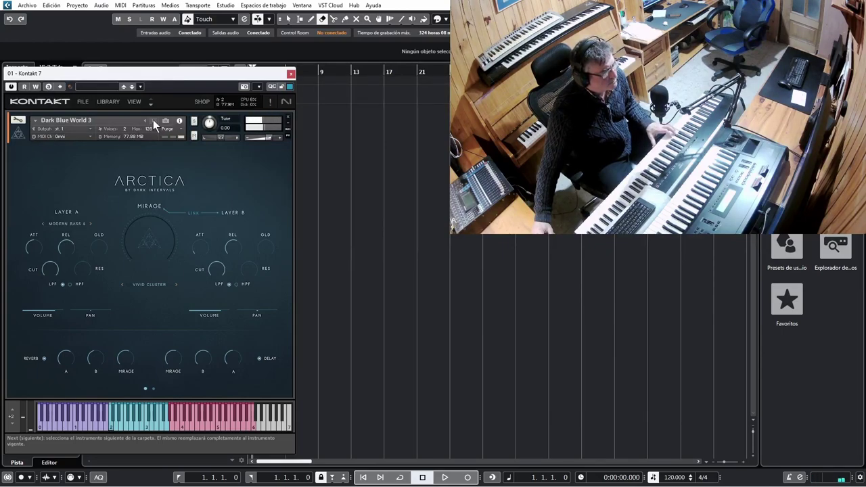
{"action": "left_click", "coordinate": [154, 122]}
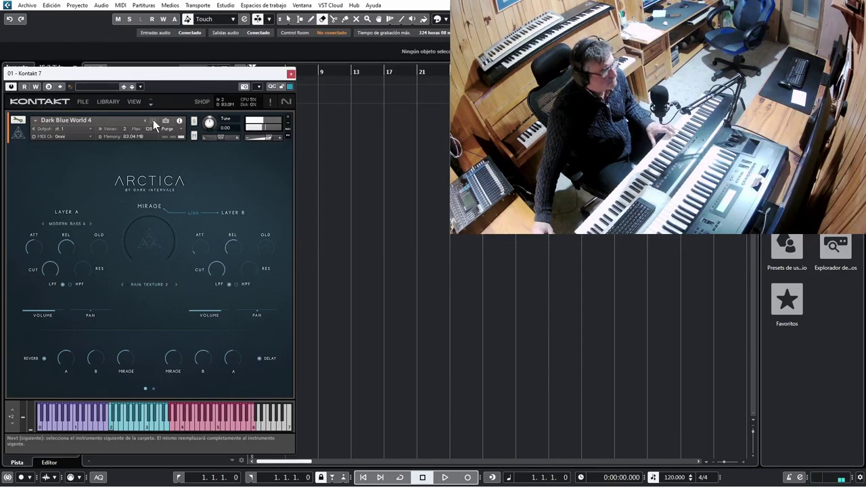
{"action": "left_click", "coordinate": [153, 122]}
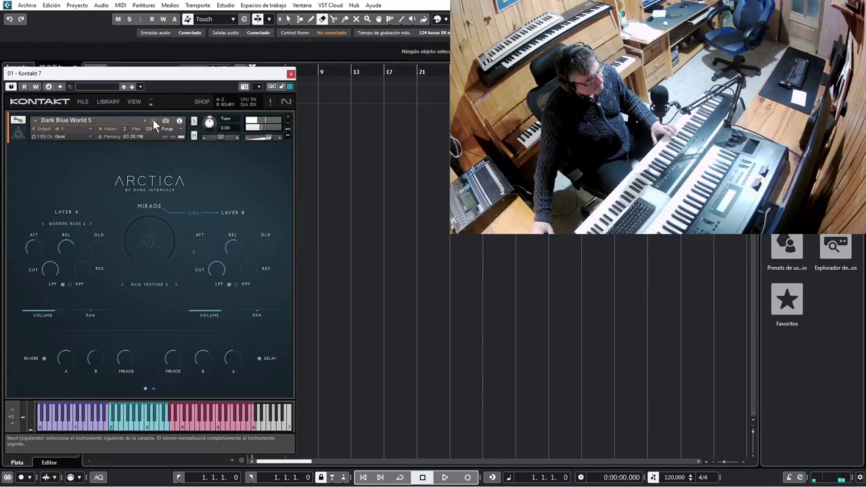
Audition the patches Dark Blue World 6 and Dreamotion 1 through 3 one after another
{"action": "left_click", "coordinate": [153, 122]}
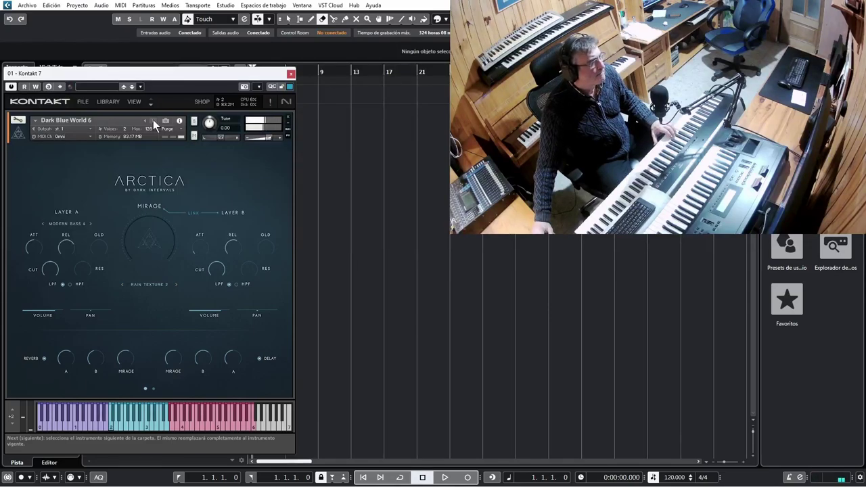
{"action": "left_click", "coordinate": [154, 123]}
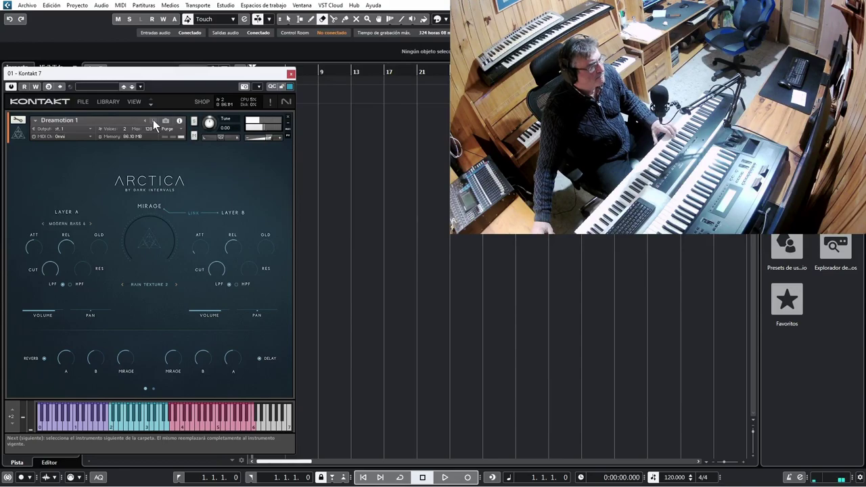
{"action": "left_click", "coordinate": [154, 122]}
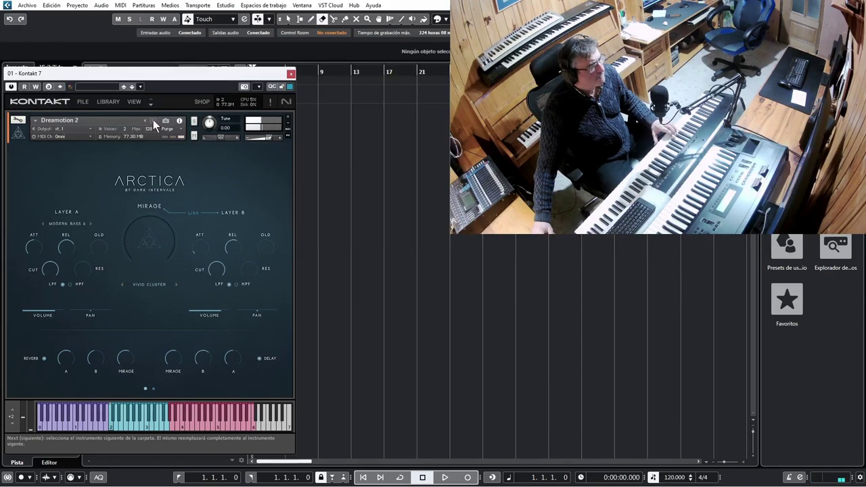
{"action": "left_click", "coordinate": [154, 122]}
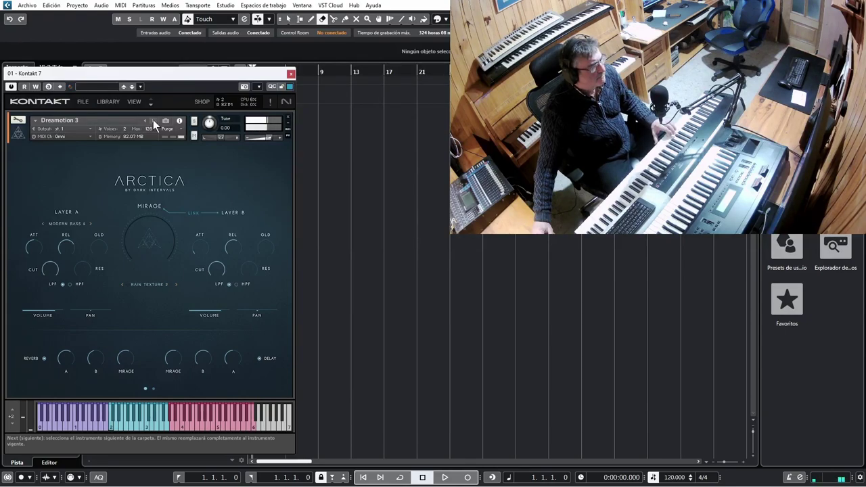
Audition Electric Rain 1 through 3, Endless Expectations 1 and 2 and Frozen Clock 1 in turn
{"action": "left_click", "coordinate": [154, 122]}
{"action": "left_click", "coordinate": [154, 122]}
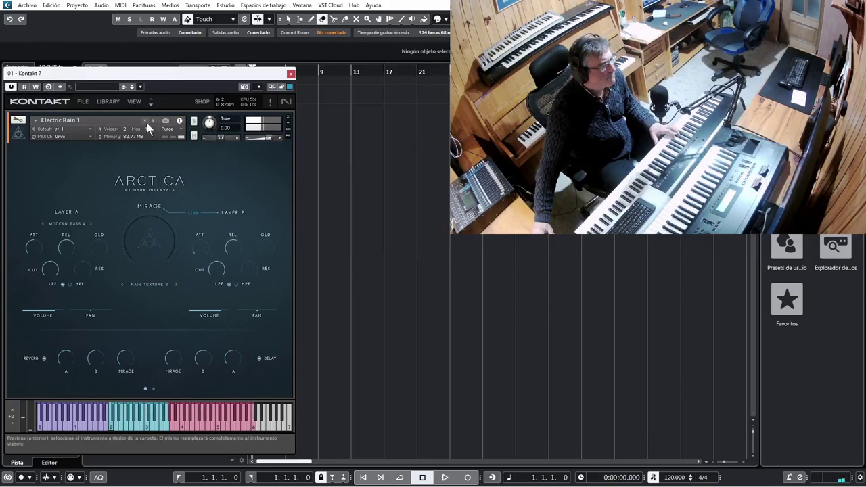
{"action": "left_click", "coordinate": [155, 125]}
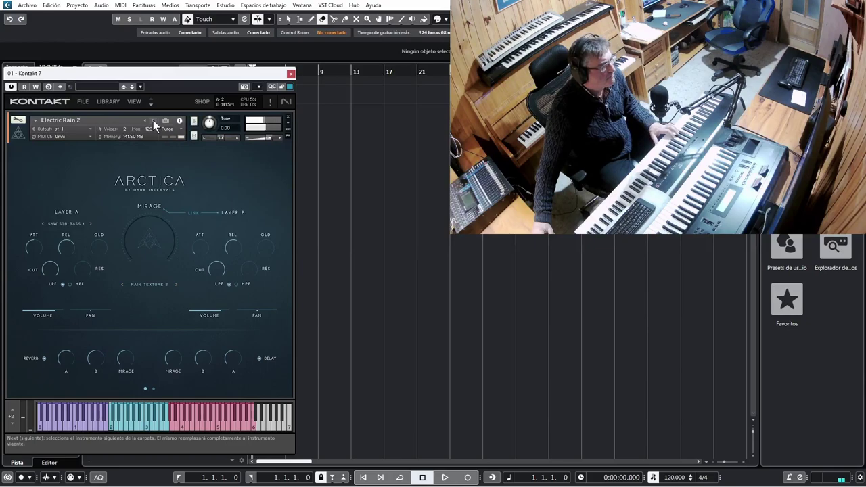
{"action": "left_click", "coordinate": [155, 125]}
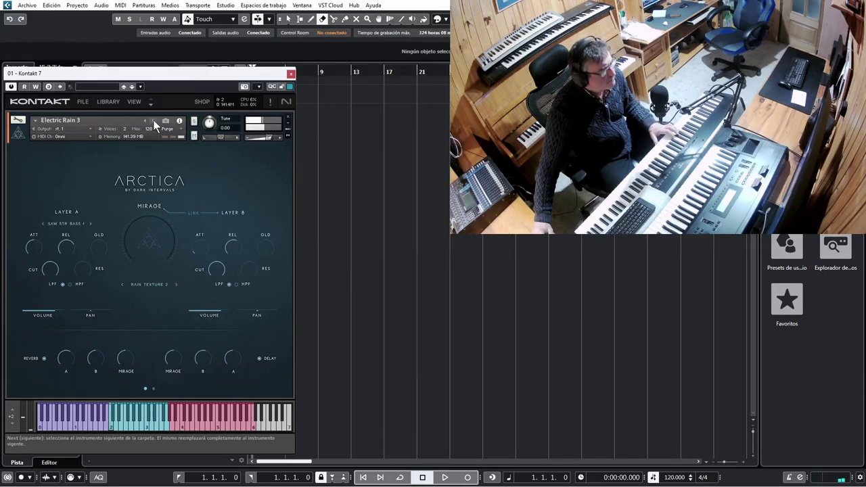
{"action": "left_click", "coordinate": [155, 125]}
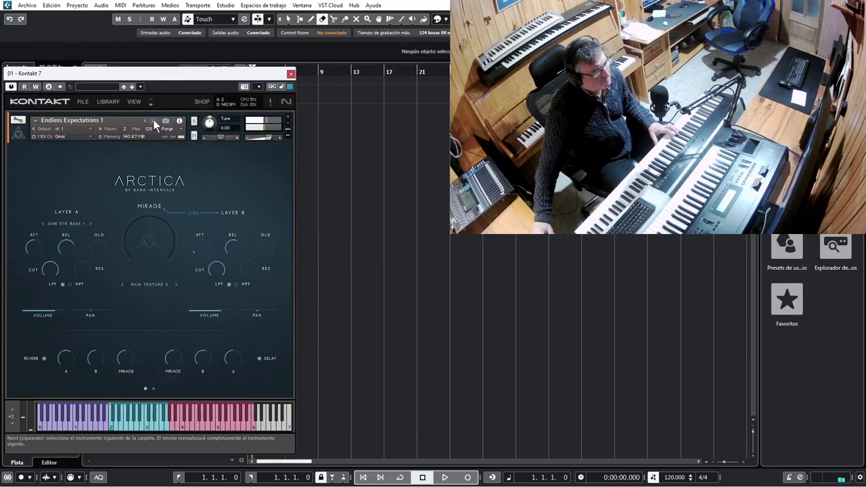
{"action": "left_click", "coordinate": [154, 124]}
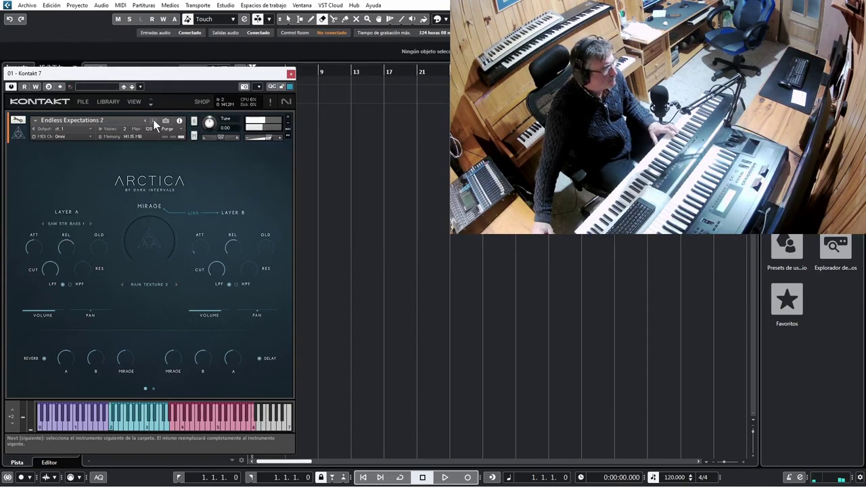
{"action": "left_click", "coordinate": [154, 124]}
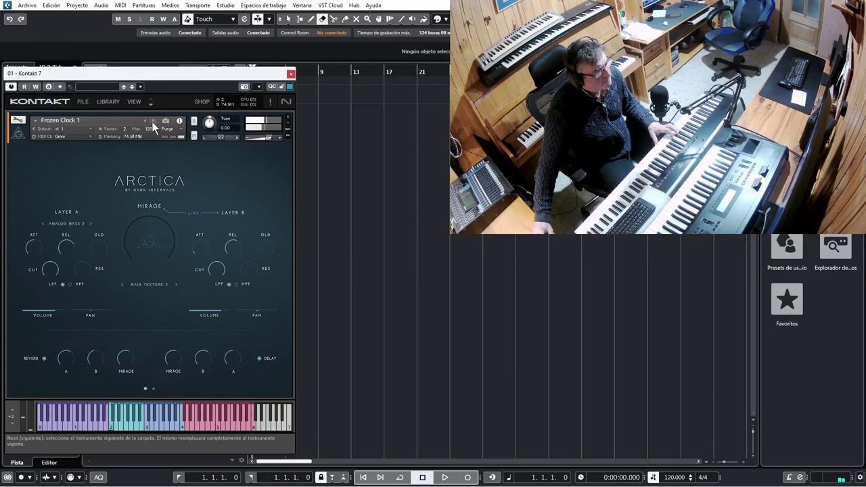
Audition the patches Ambient Voices 1 and 2, Dark Room, Deep Textures and Evolving Texture 1 and 2
{"action": "left_click", "coordinate": [154, 124]}
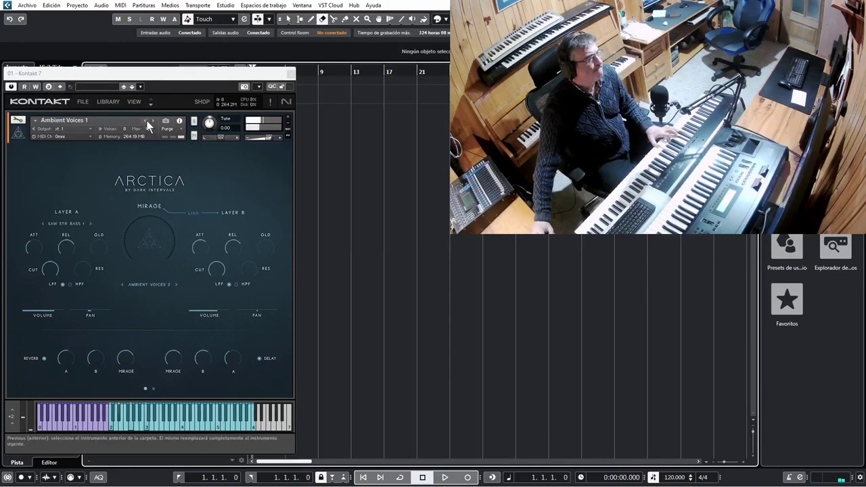
{"action": "left_click", "coordinate": [154, 127]}
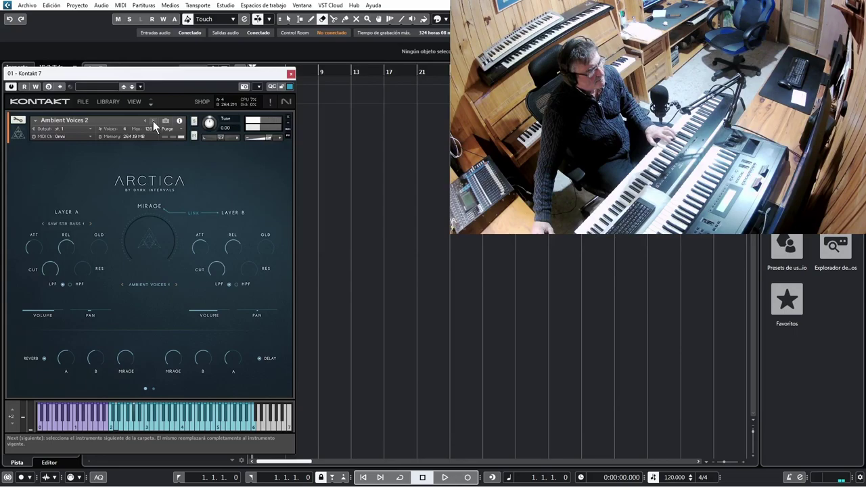
{"action": "left_click", "coordinate": [154, 127]}
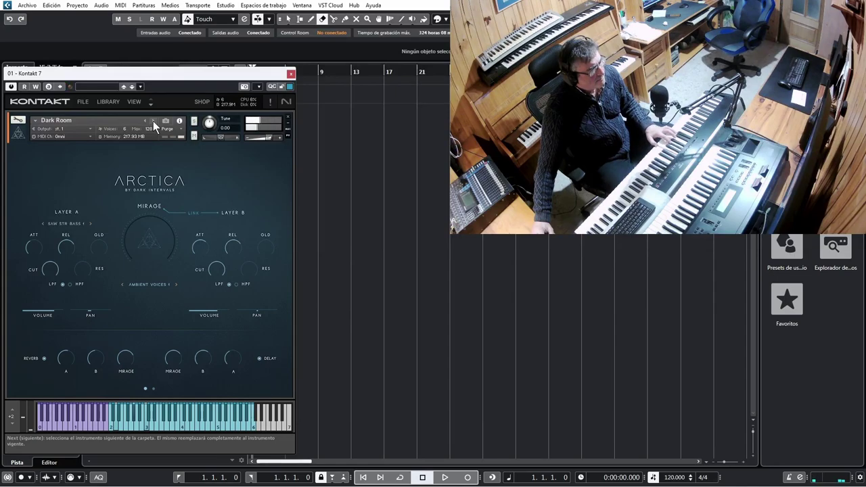
{"action": "left_click", "coordinate": [154, 128]}
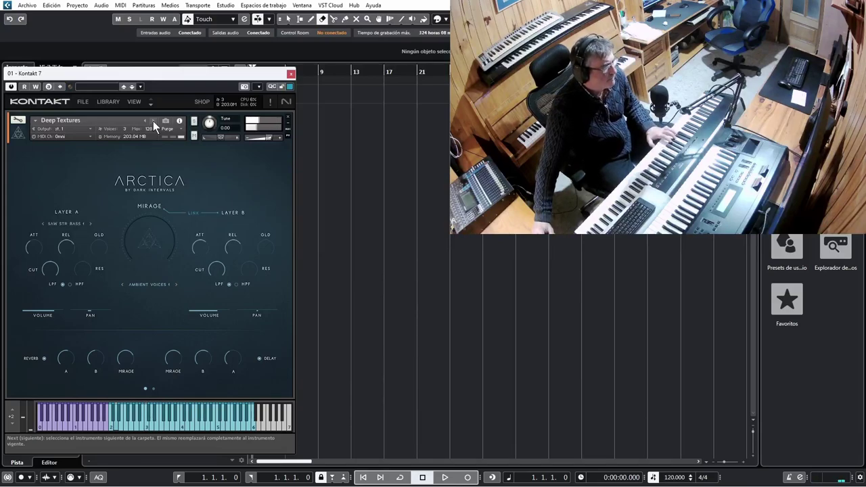
{"action": "left_click", "coordinate": [154, 127]}
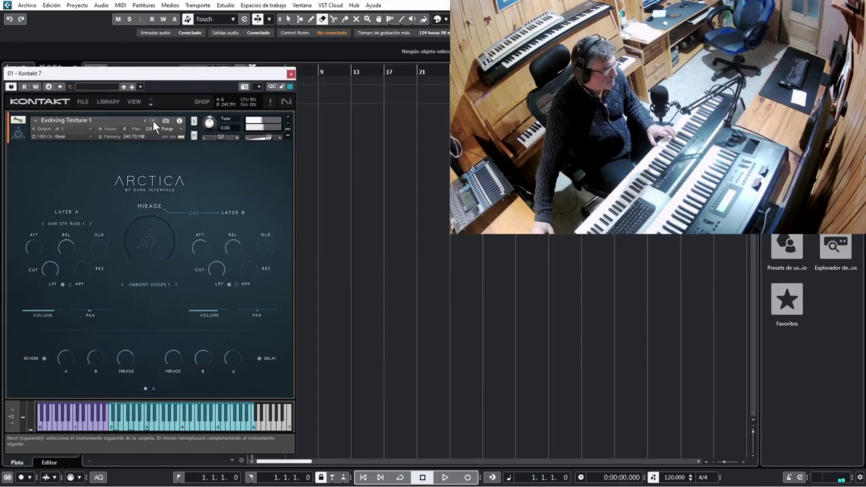
{"action": "left_click", "coordinate": [153, 122]}
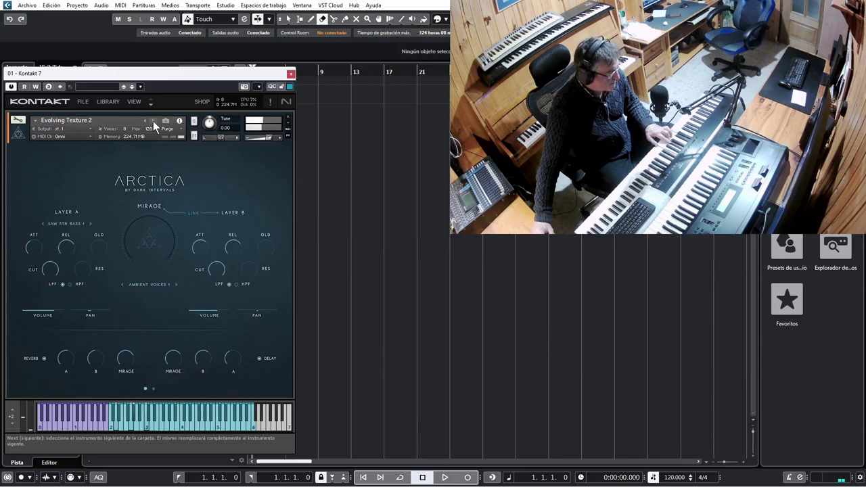
Audition Fifth Dimension 1 and 2, Freezing Pad, Imaginary Sky and Jupiter Song one after another
{"action": "left_click", "coordinate": [153, 123]}
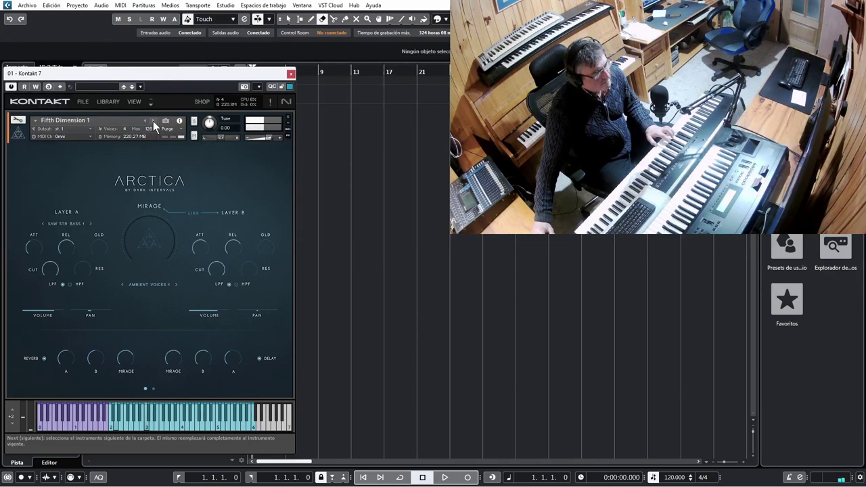
{"action": "left_click", "coordinate": [153, 123]}
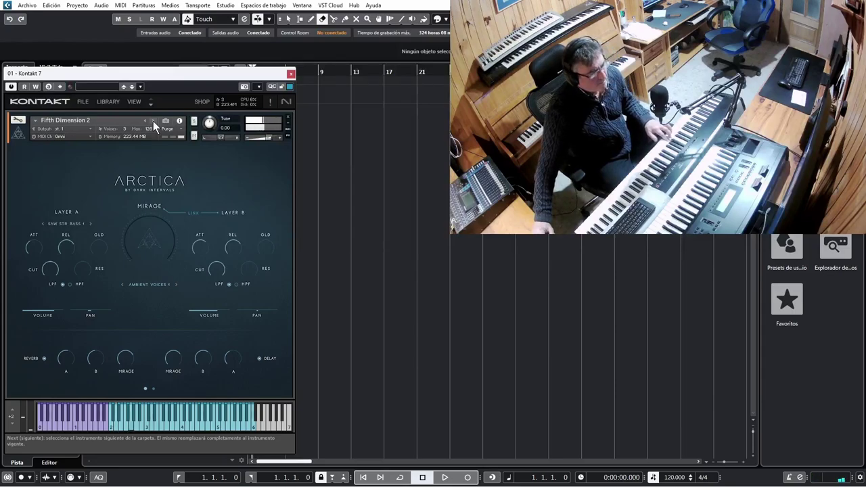
{"action": "left_click", "coordinate": [153, 123]}
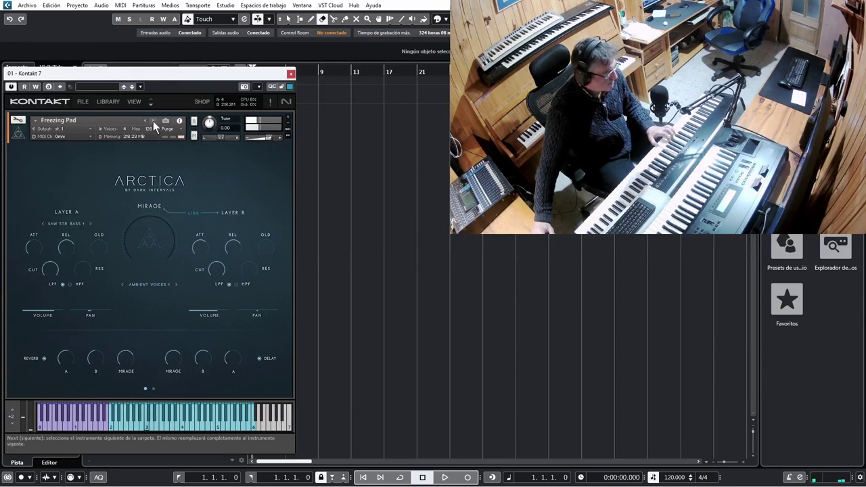
{"action": "left_click", "coordinate": [154, 123]}
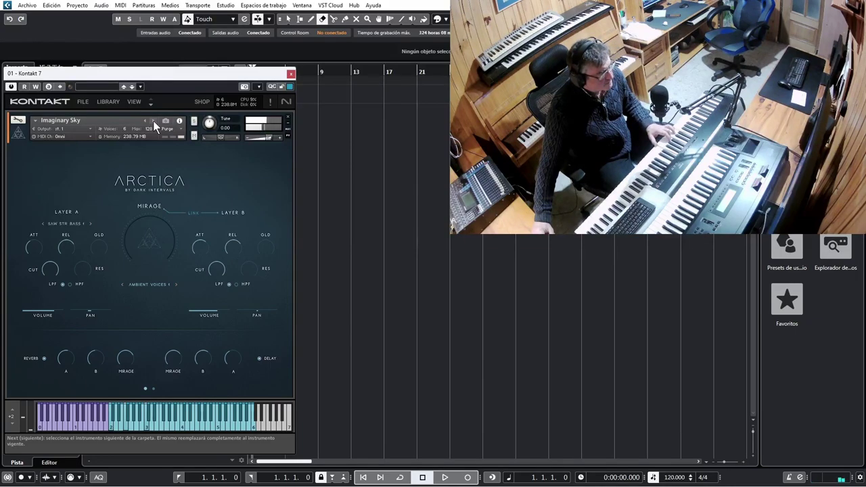
{"action": "left_click", "coordinate": [154, 123]}
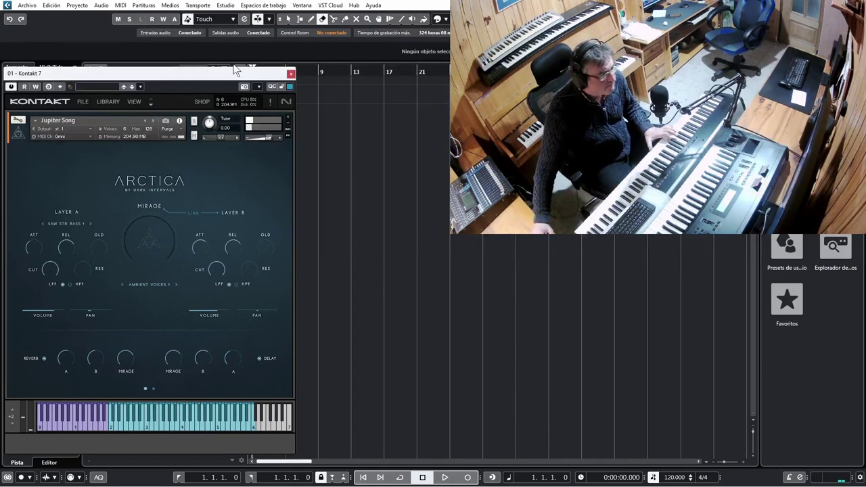
Audition the patches Moon Song, Neptune Song, Octave Texture 1 and 2 and Rain Texture 1 and 2 in turn
{"action": "left_click", "coordinate": [152, 122]}
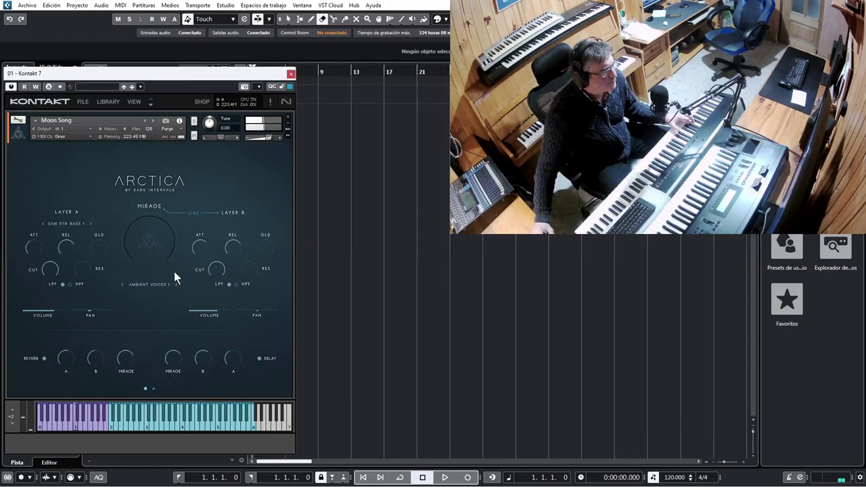
{"action": "left_click", "coordinate": [155, 123]}
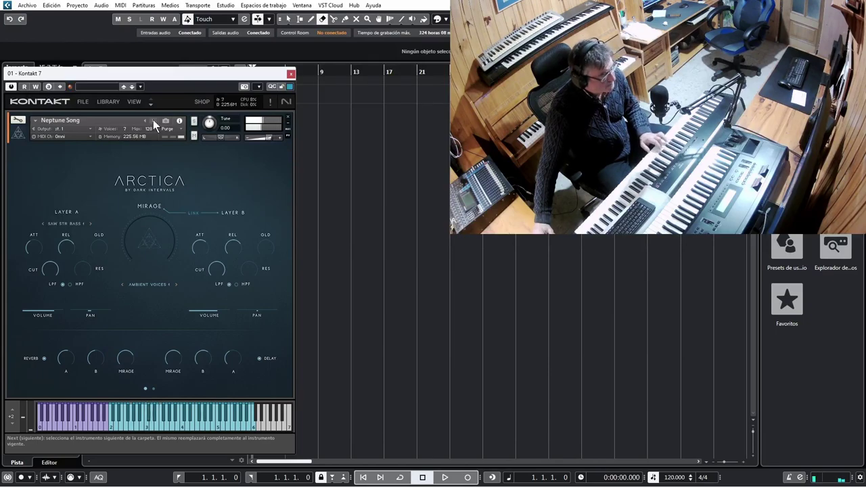
{"action": "left_click", "coordinate": [154, 122]}
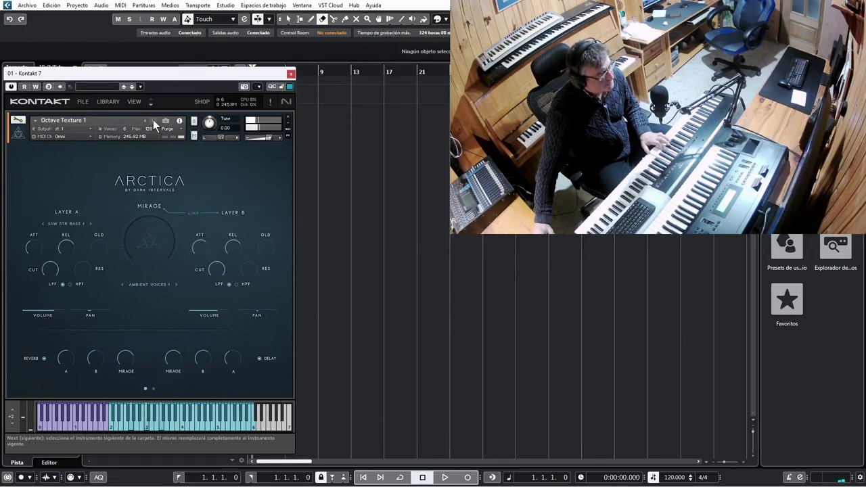
{"action": "left_click", "coordinate": [153, 122]}
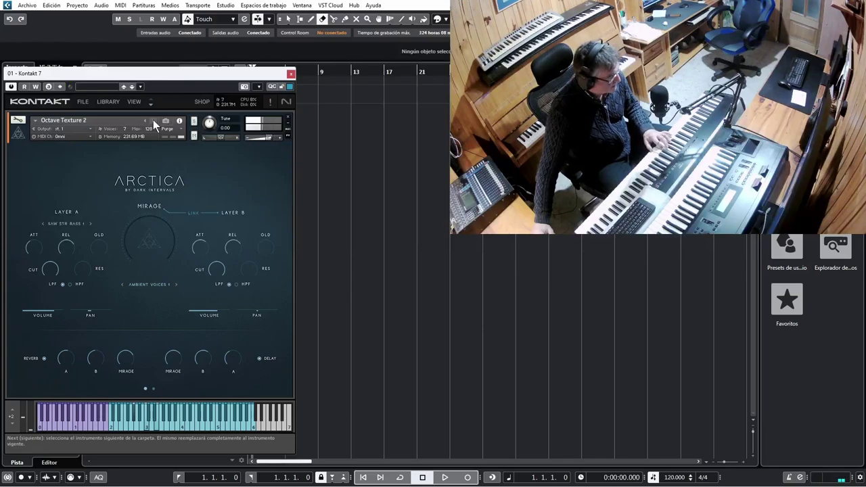
{"action": "left_click", "coordinate": [153, 123]}
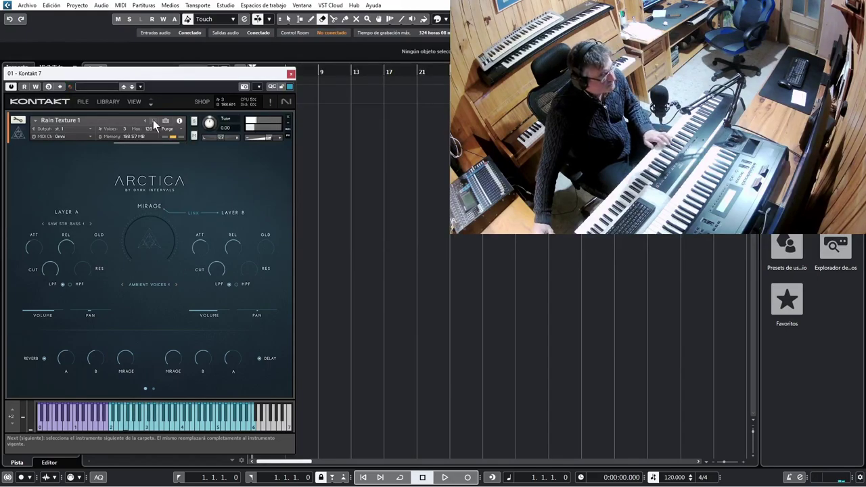
{"action": "left_click", "coordinate": [154, 123]}
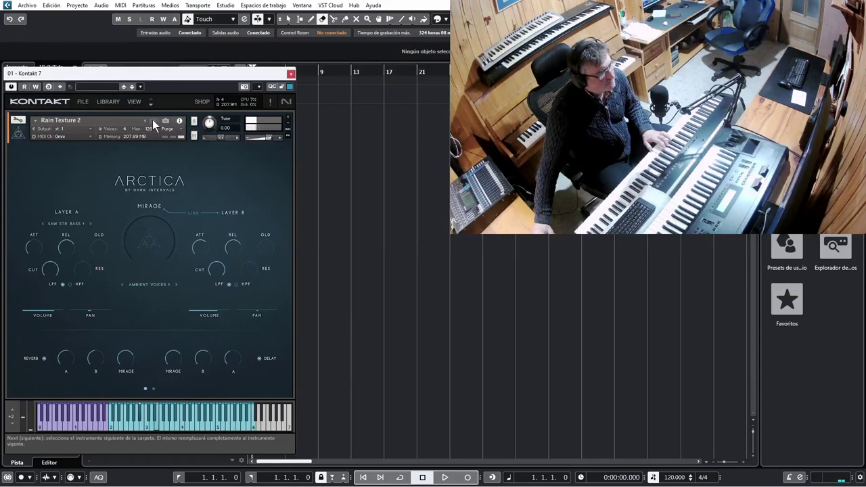
Audition the patches Titan Cluster and Vivid Cluster, continuing on to Zoalin
{"action": "left_click", "coordinate": [154, 123]}
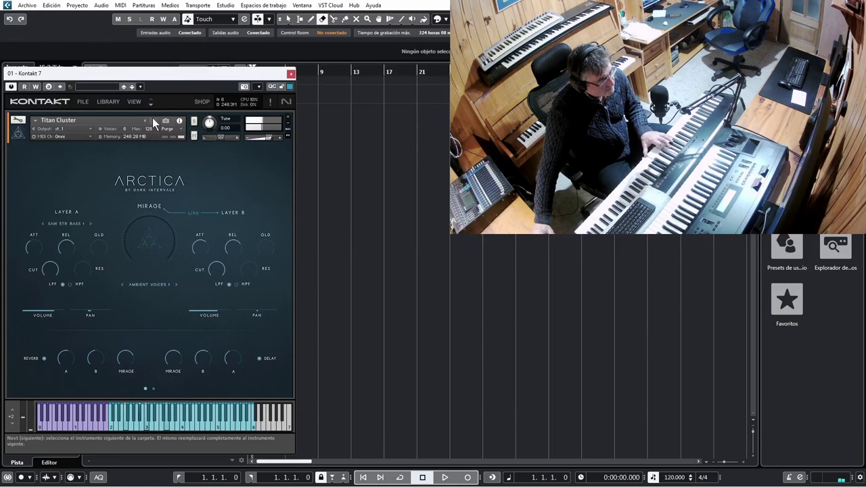
{"action": "left_click", "coordinate": [154, 122]}
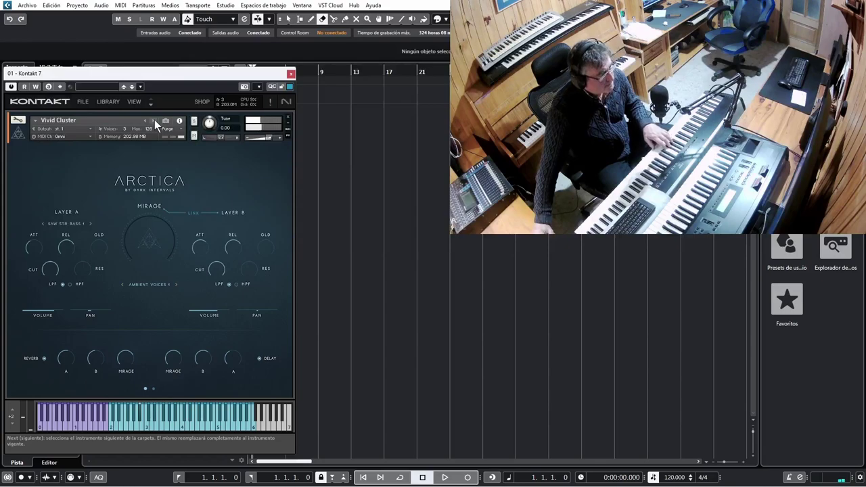
{"action": "left_click", "coordinate": [154, 123]}
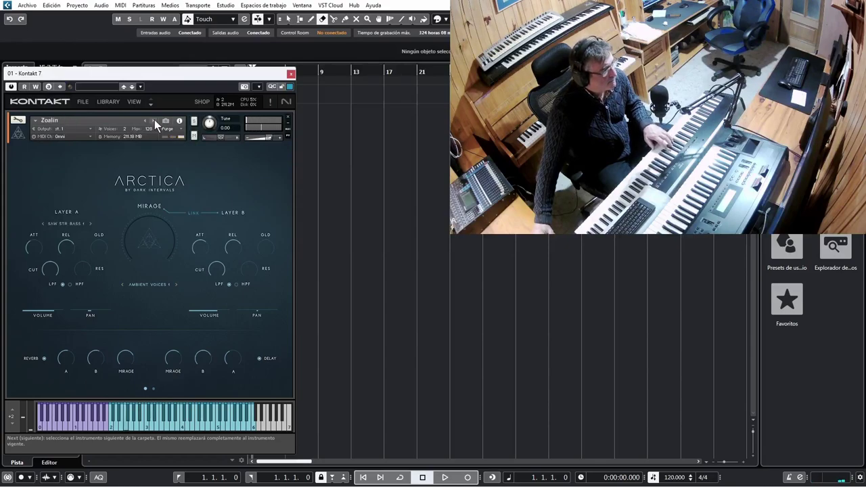